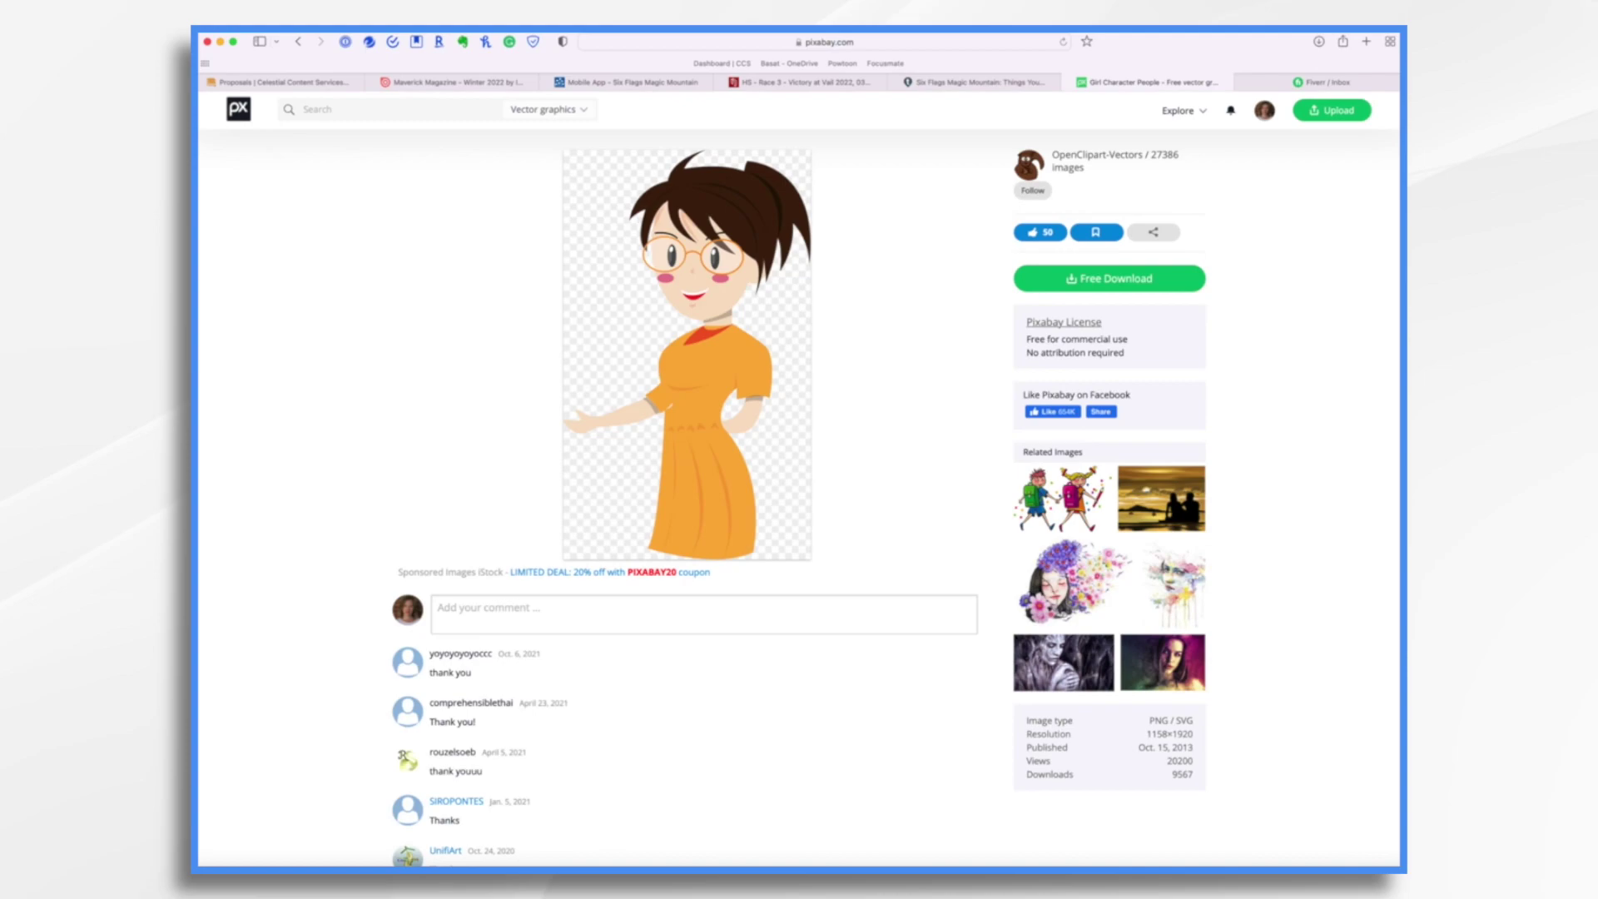
- Go back to Pixabay's Characters vector graphics results and scroll through the grid
click(298, 42)
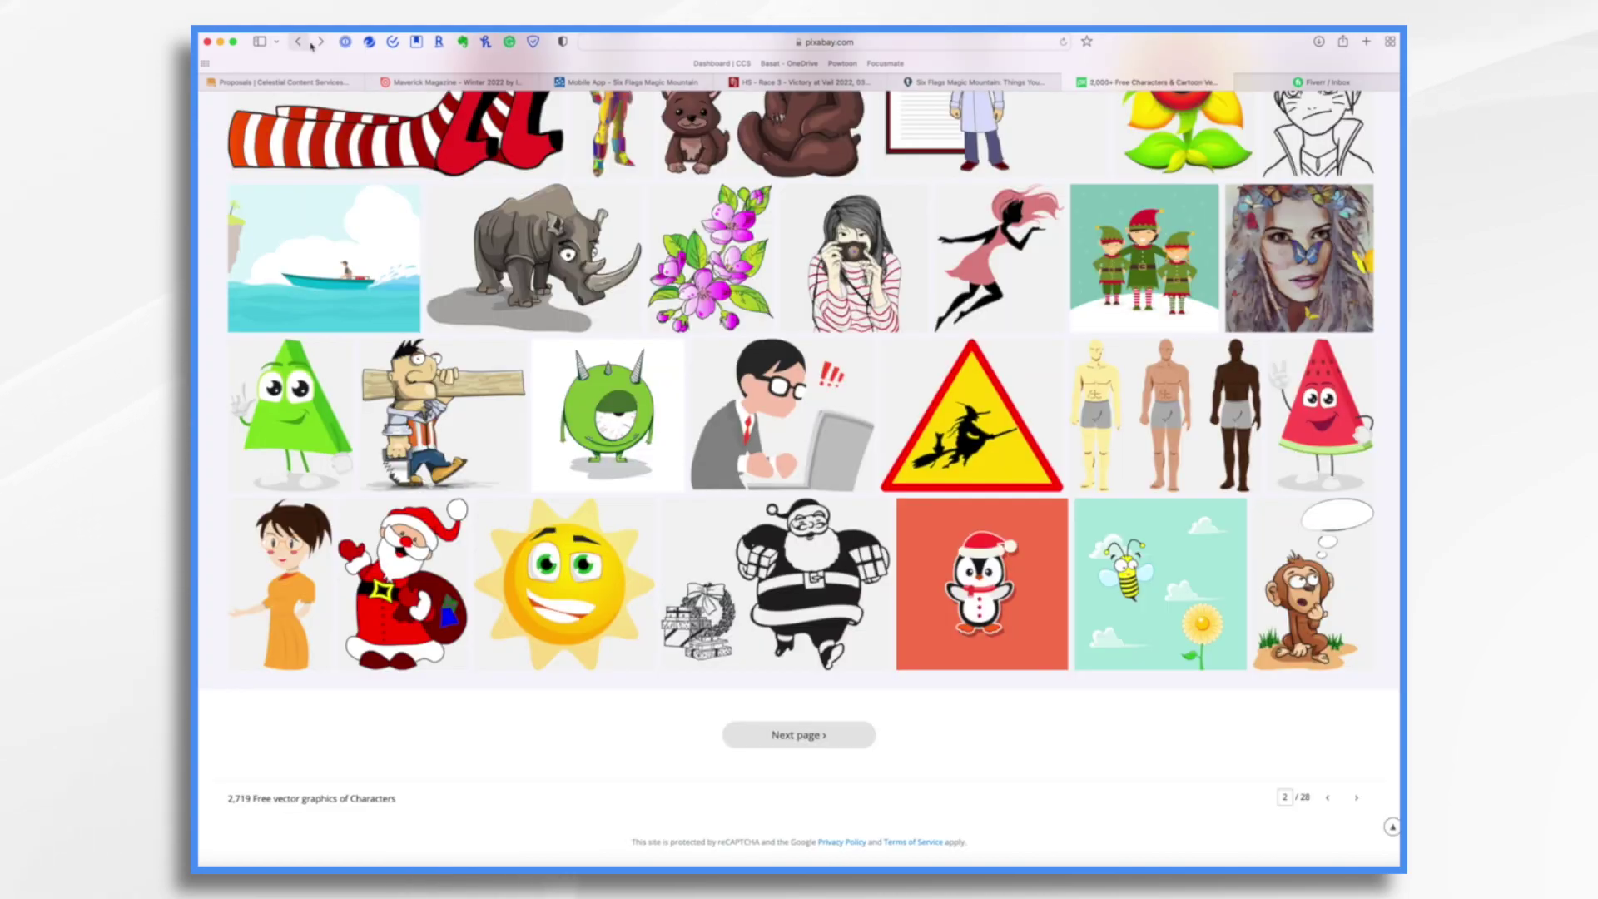
scroll(571, 223, up, 15)
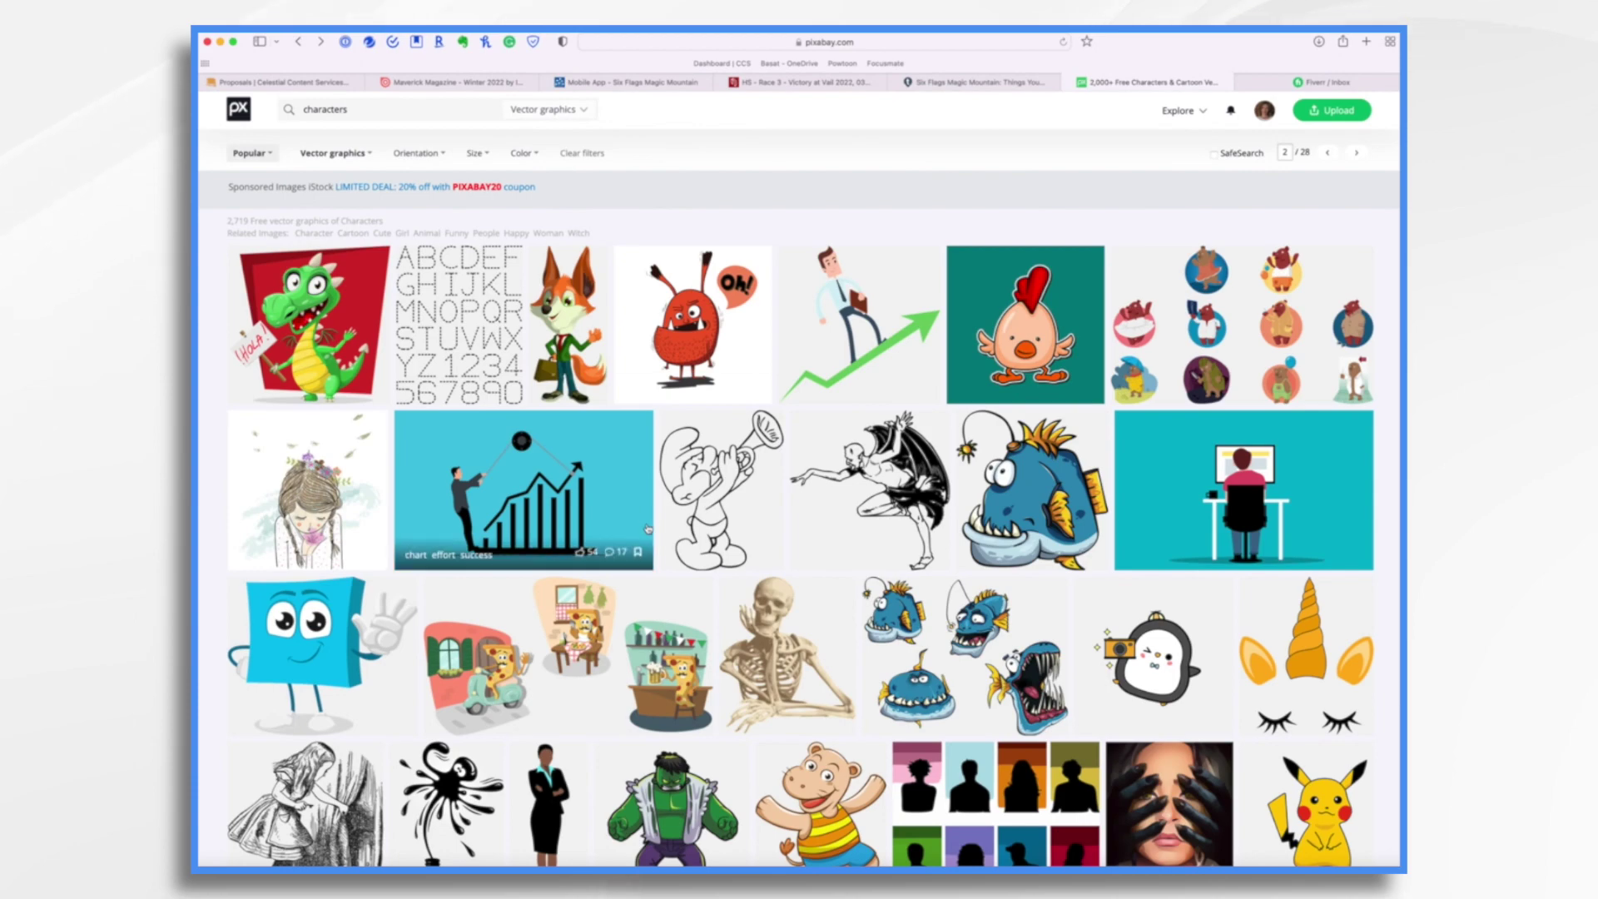
scroll(851, 652, down, 4)
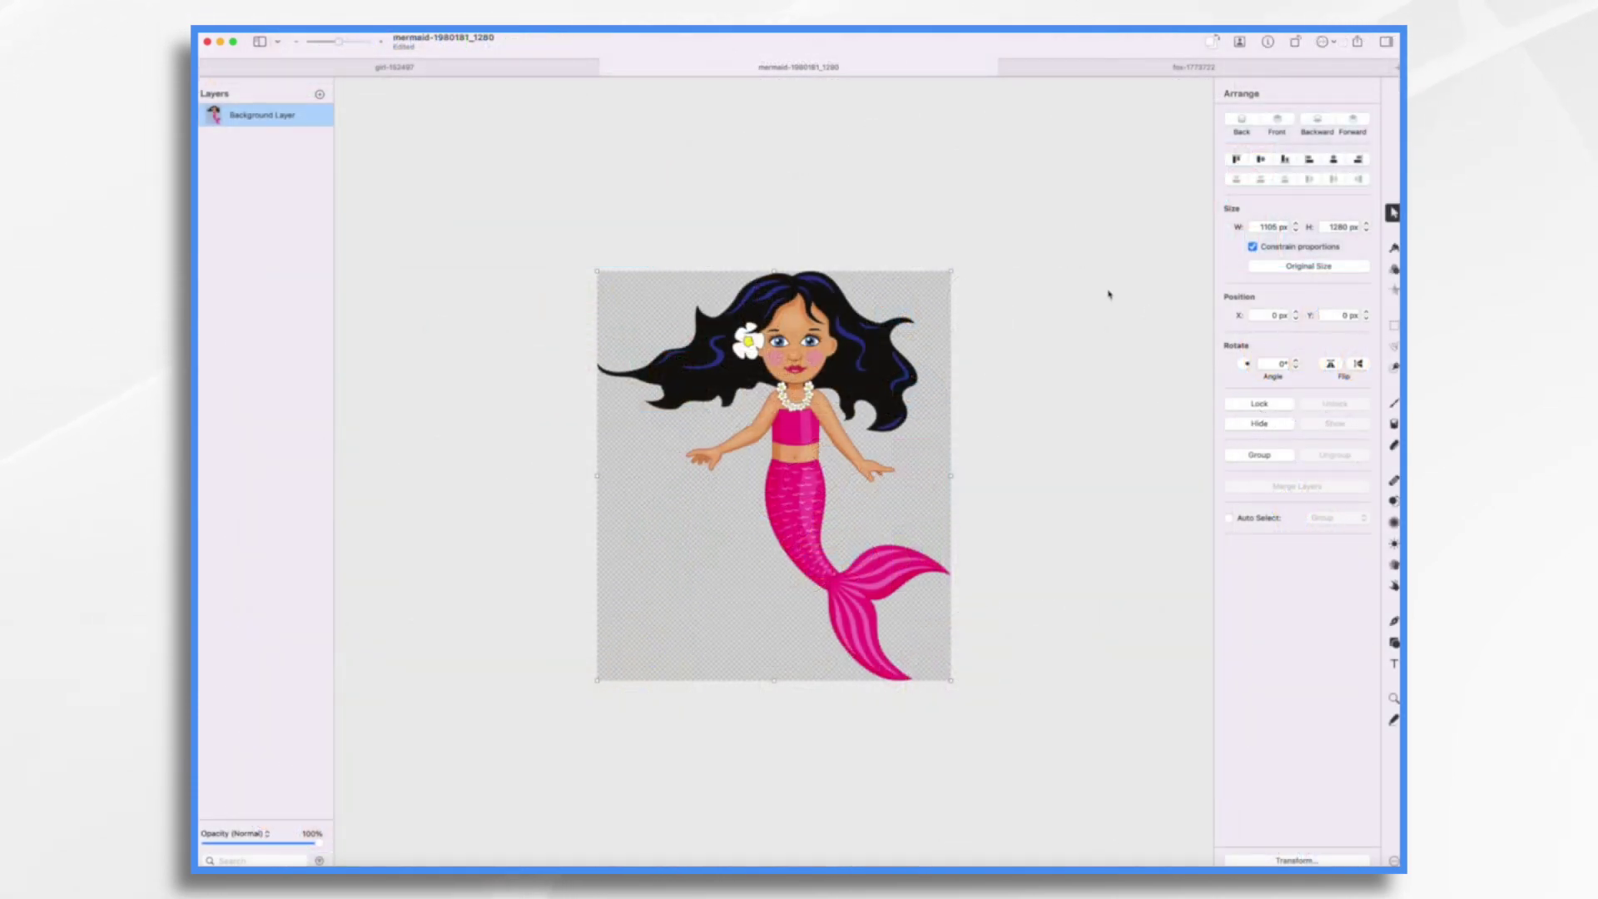
- Switch between the fox and mermaid documents, ending on the mermaid
click(1096, 72)
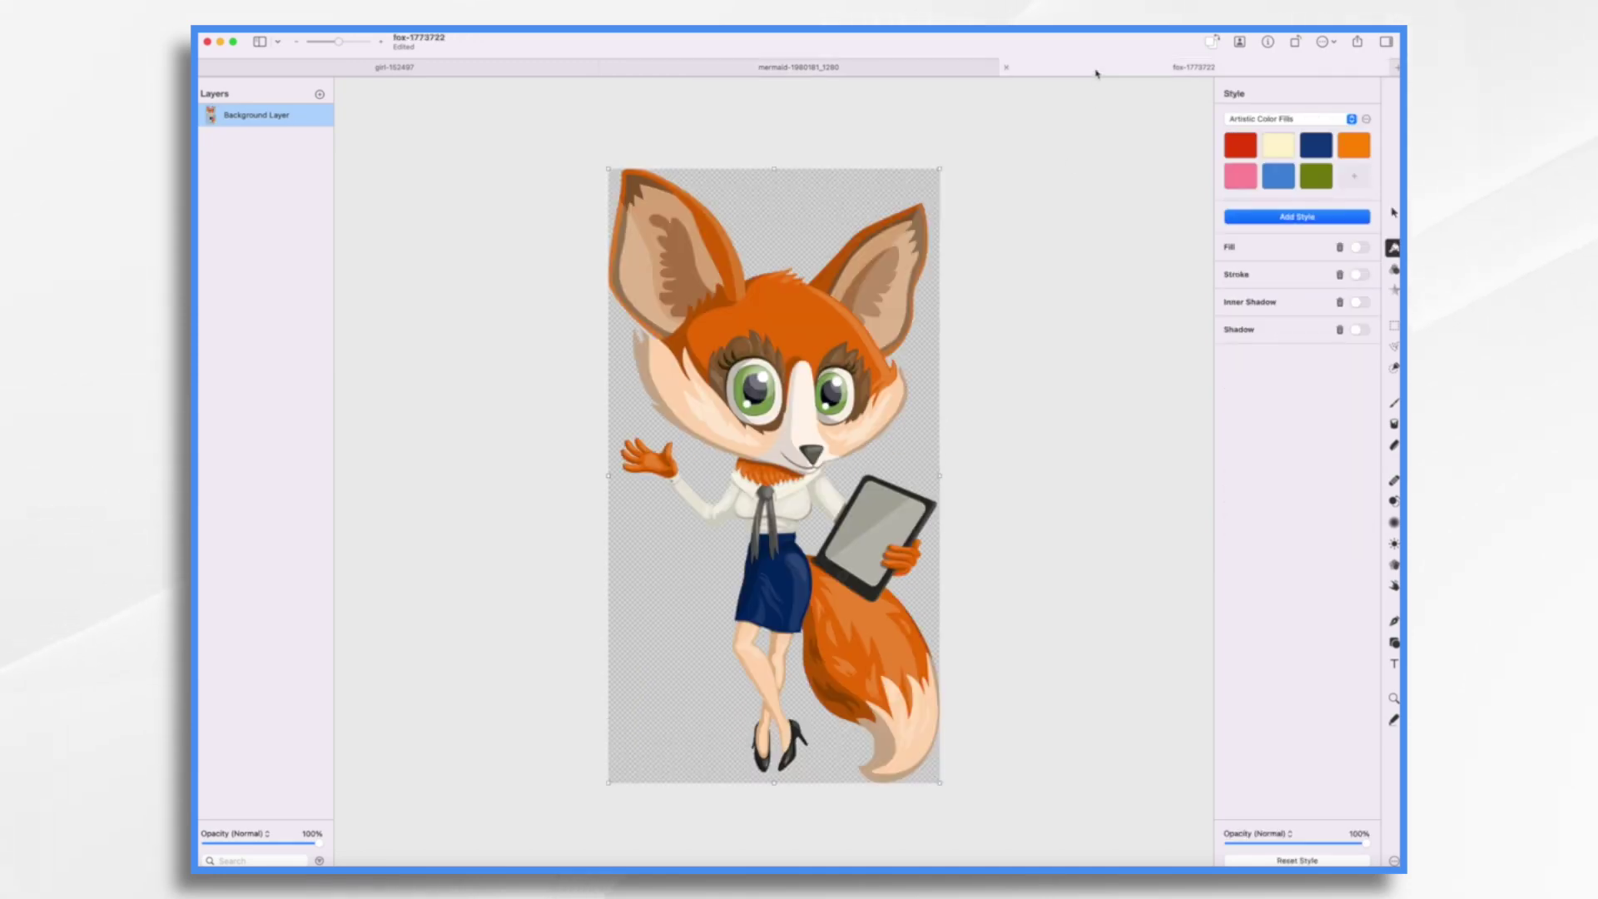
click(870, 71)
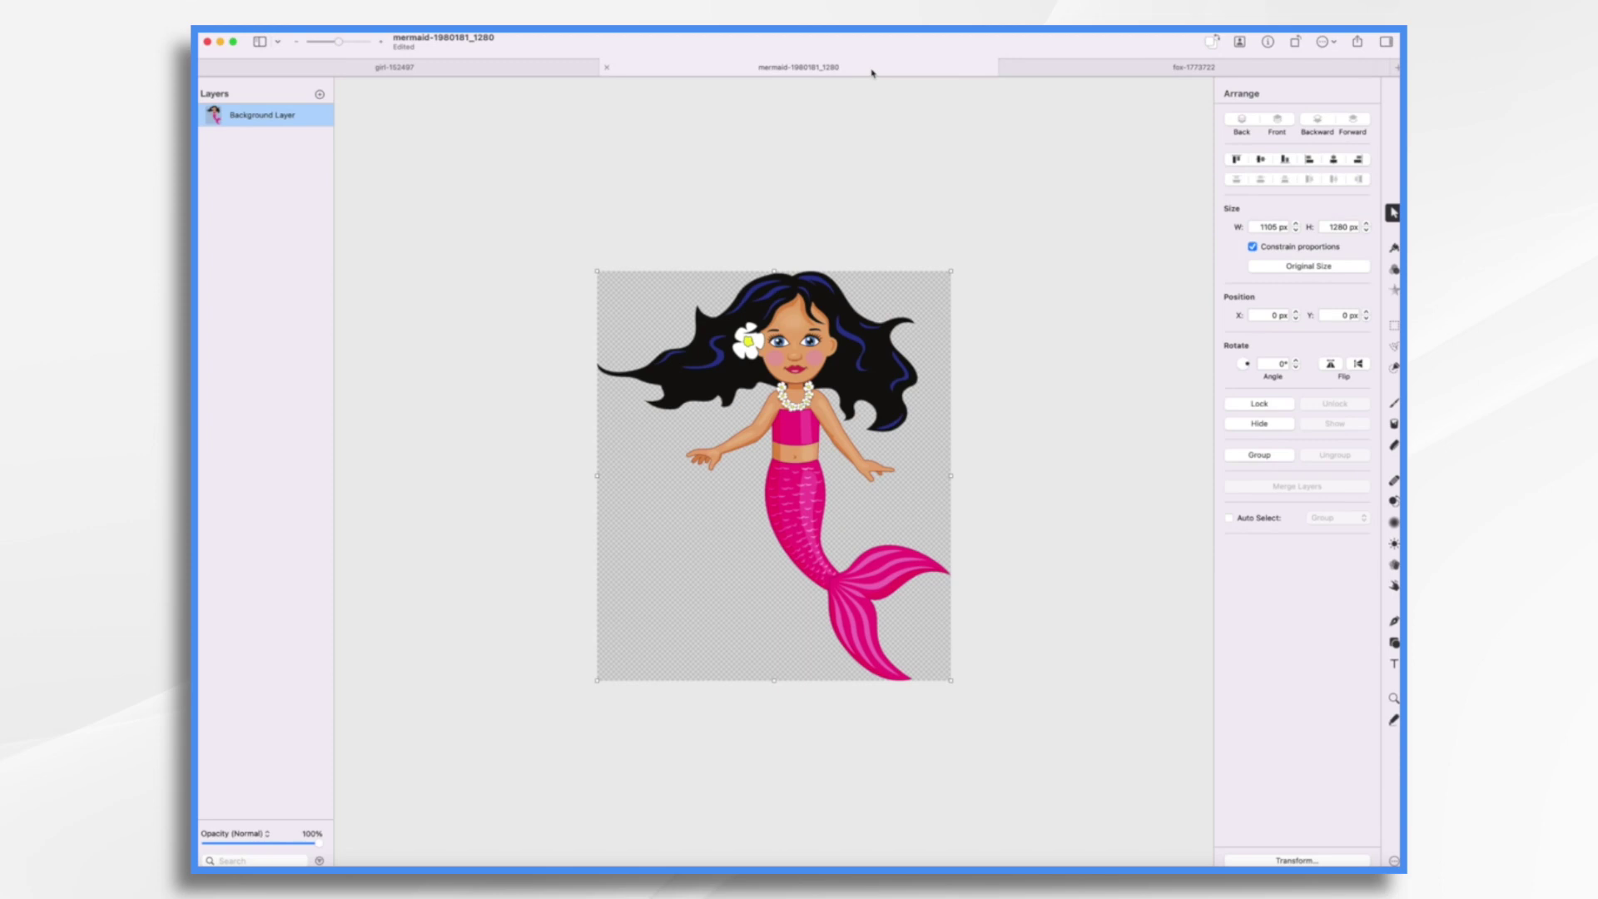
click(1073, 76)
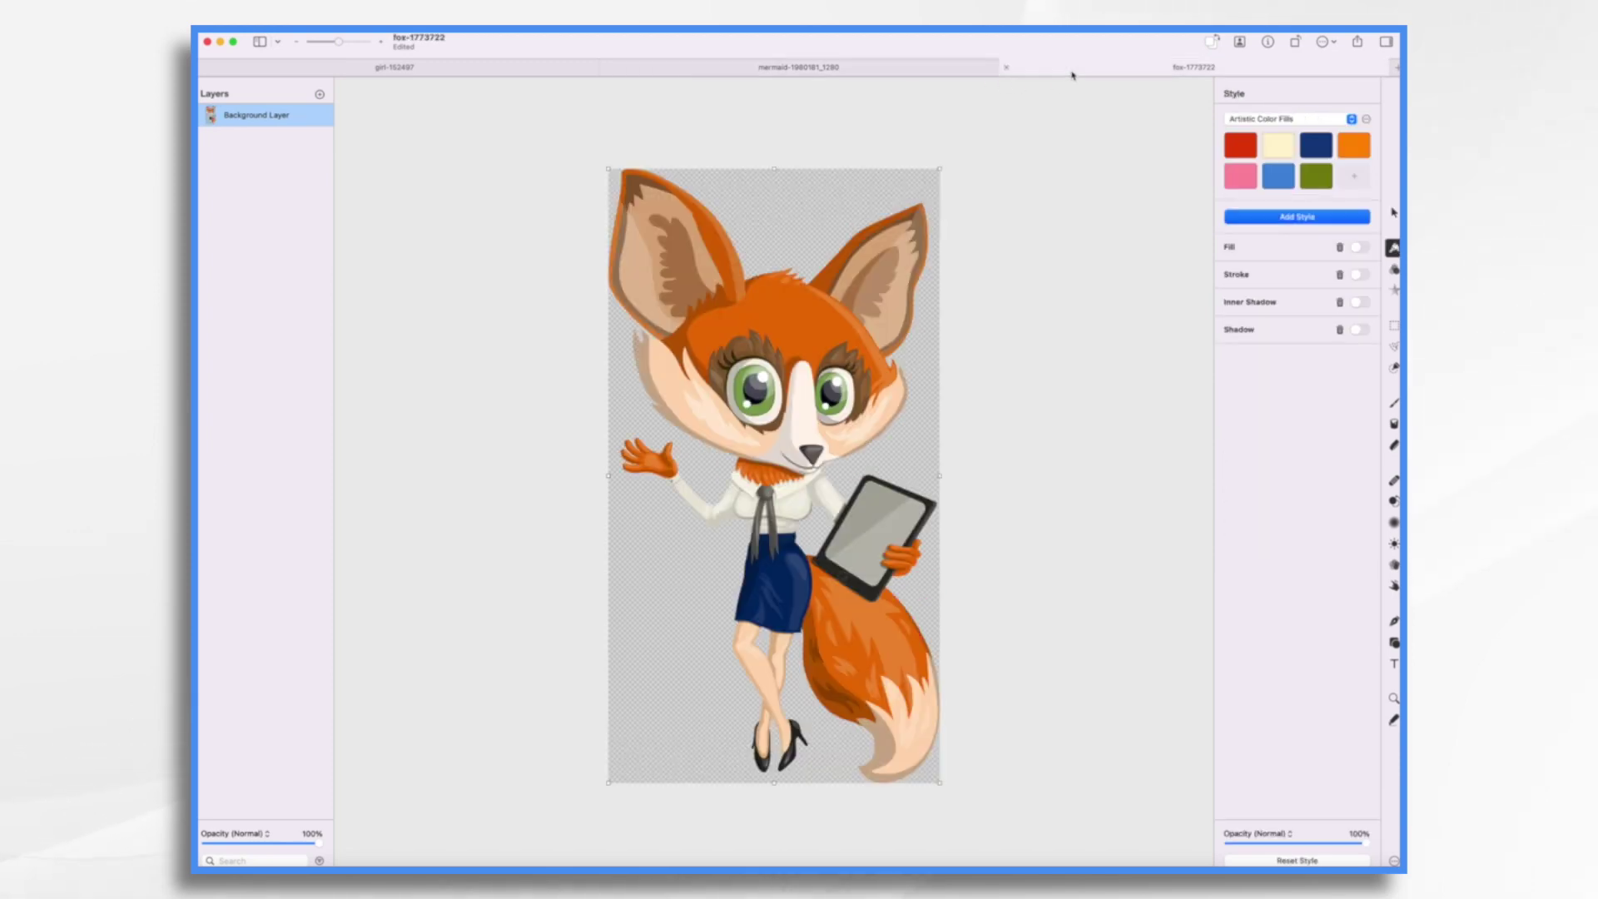
click(923, 74)
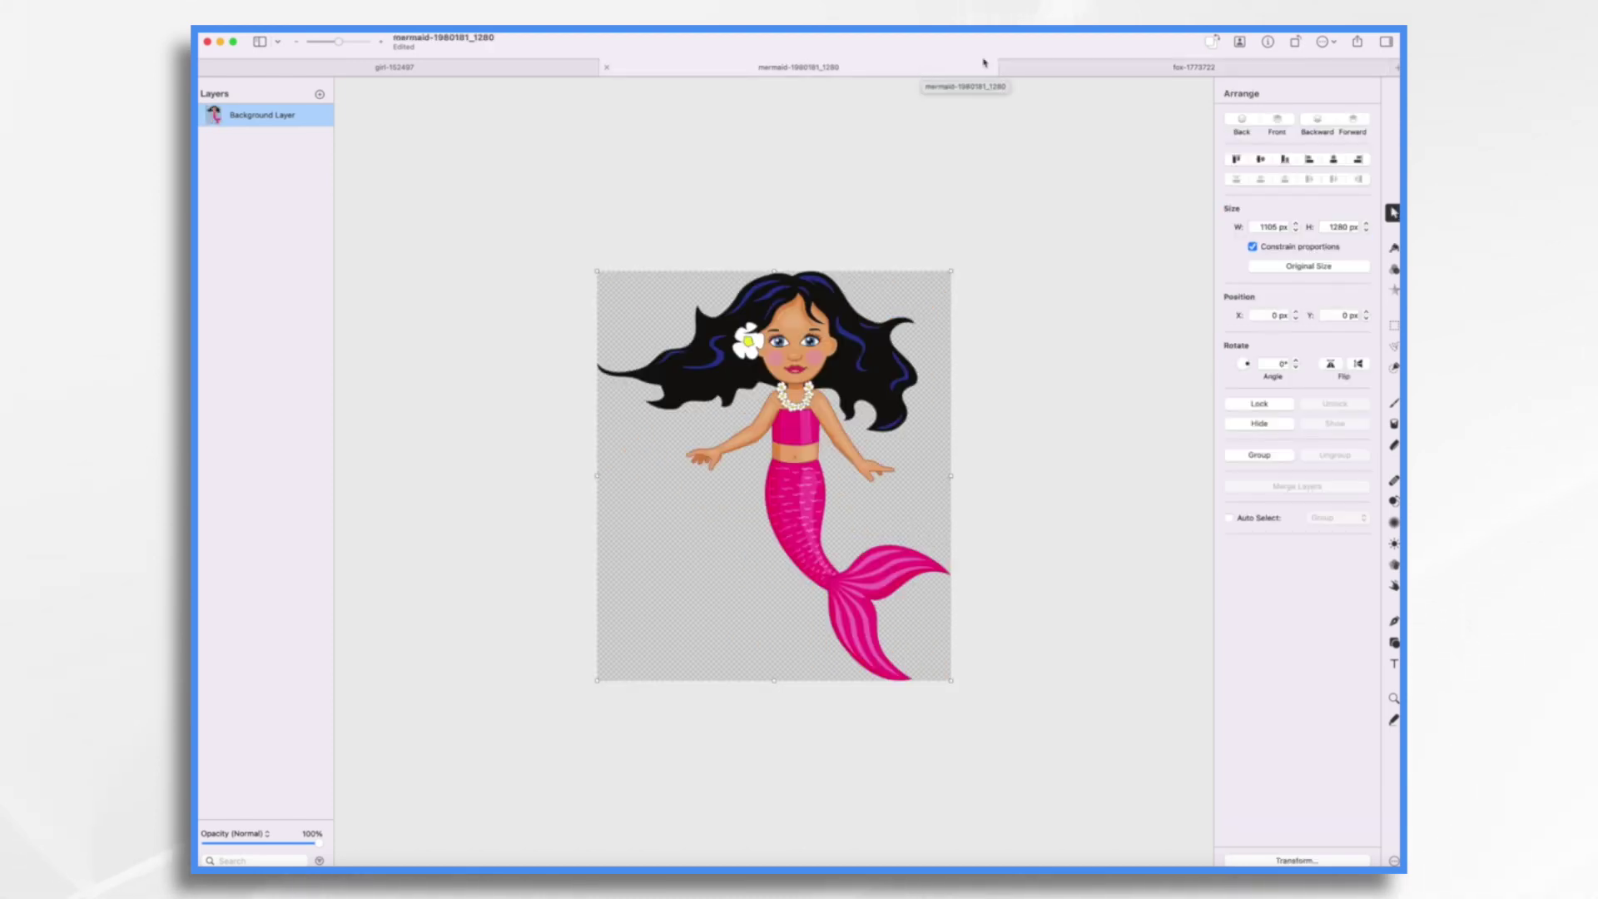
- Turn on a white Stroke for the mermaid layer and widen it to 11 px
click(1394, 248)
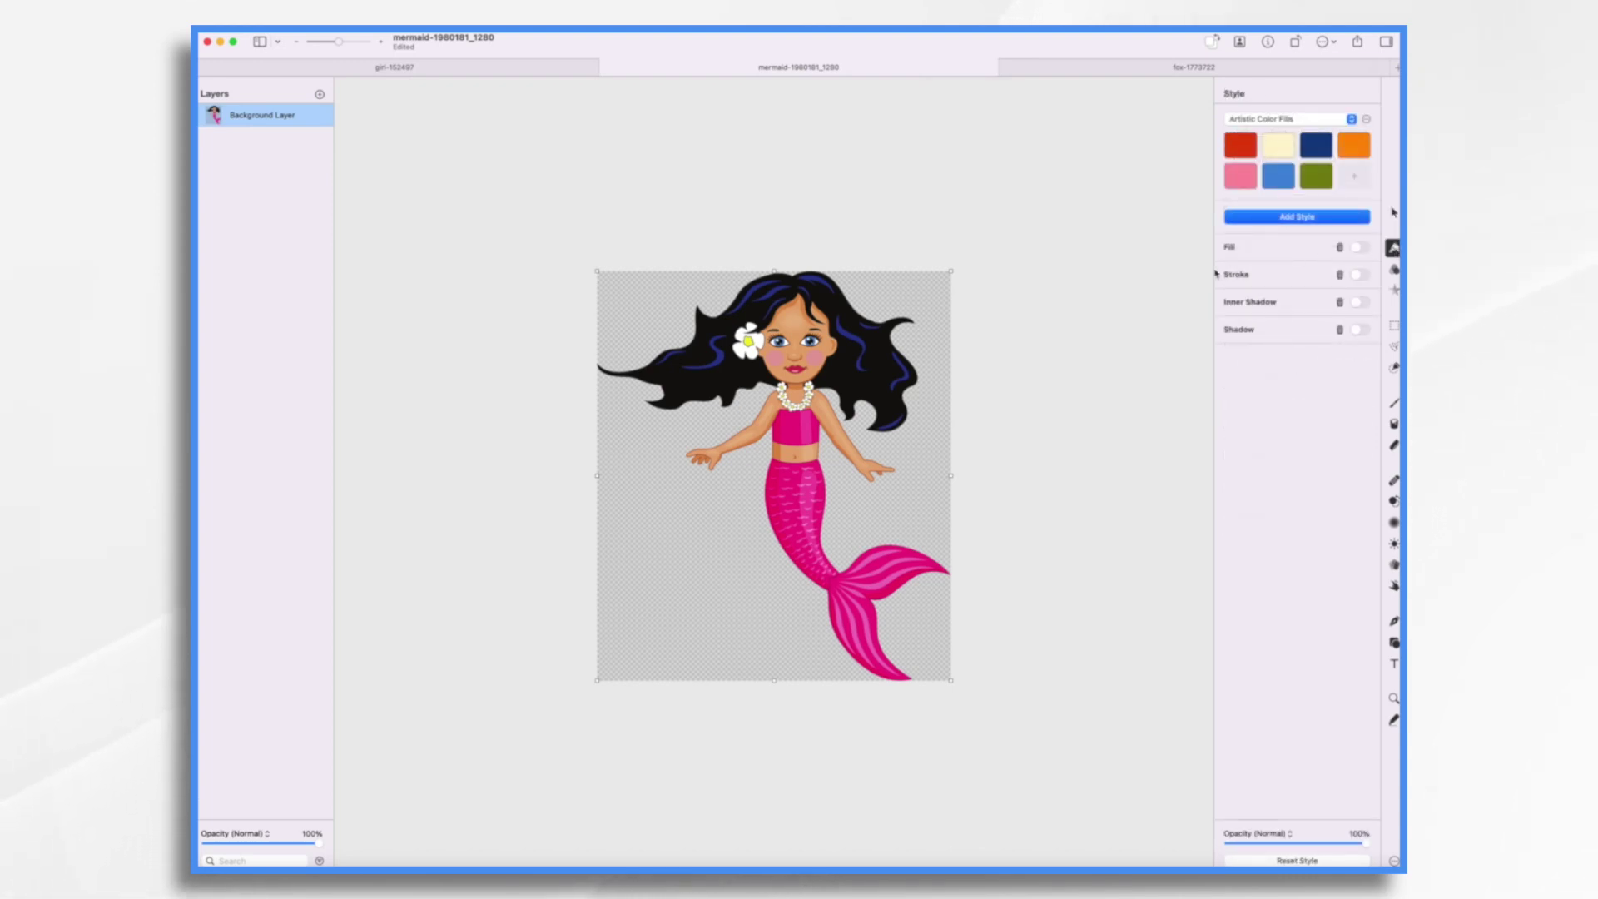
click(1360, 276)
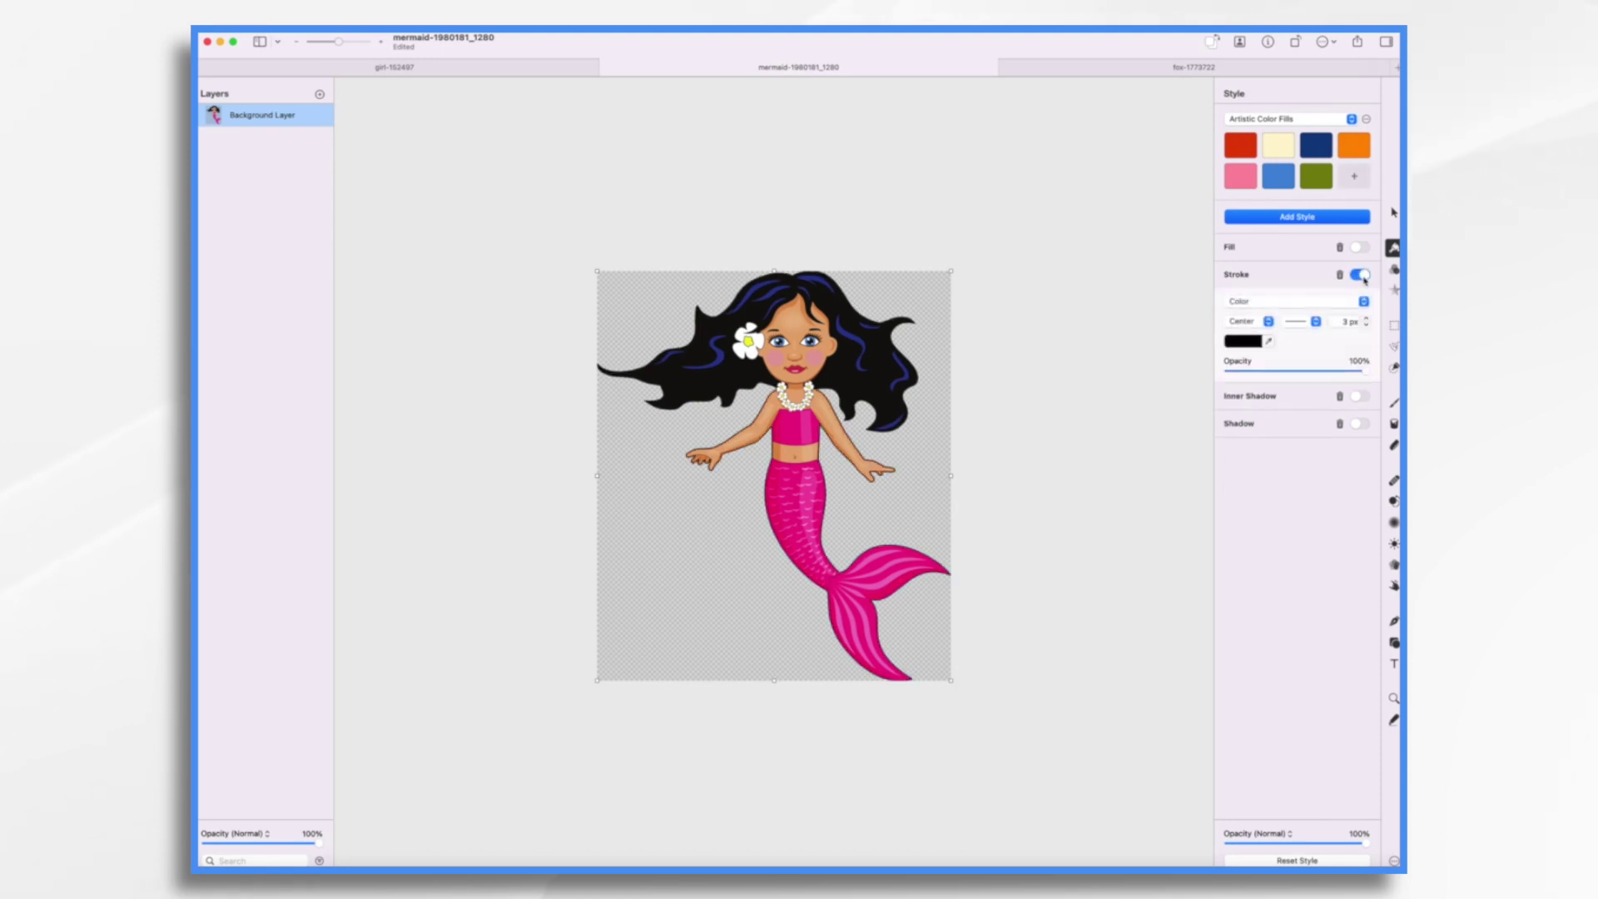
click(1256, 343)
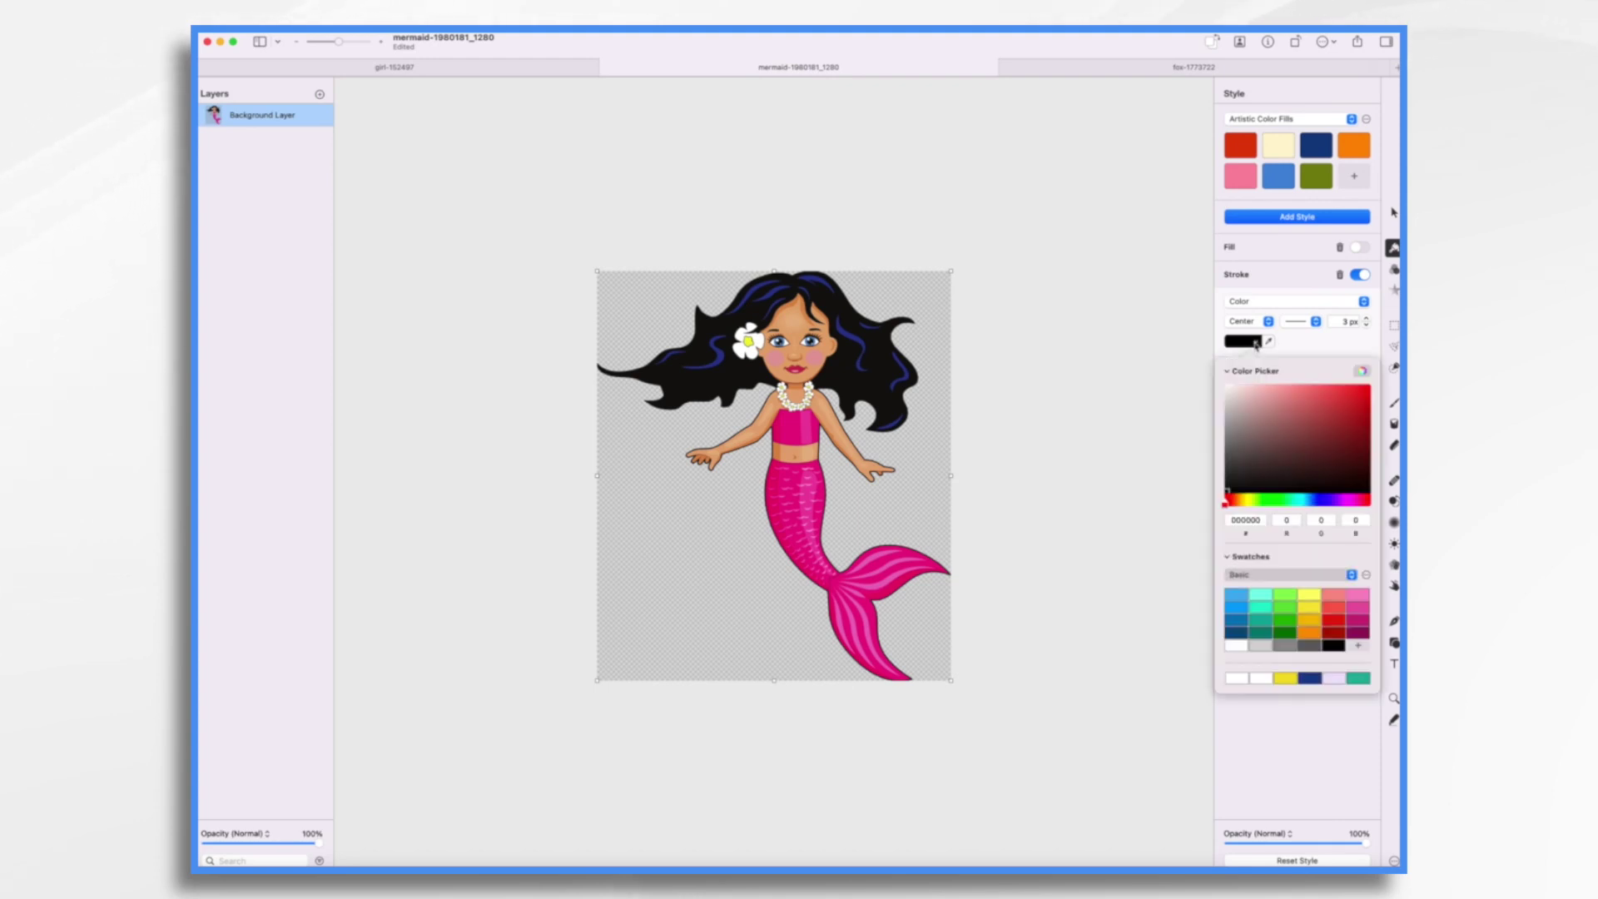
click(1235, 646)
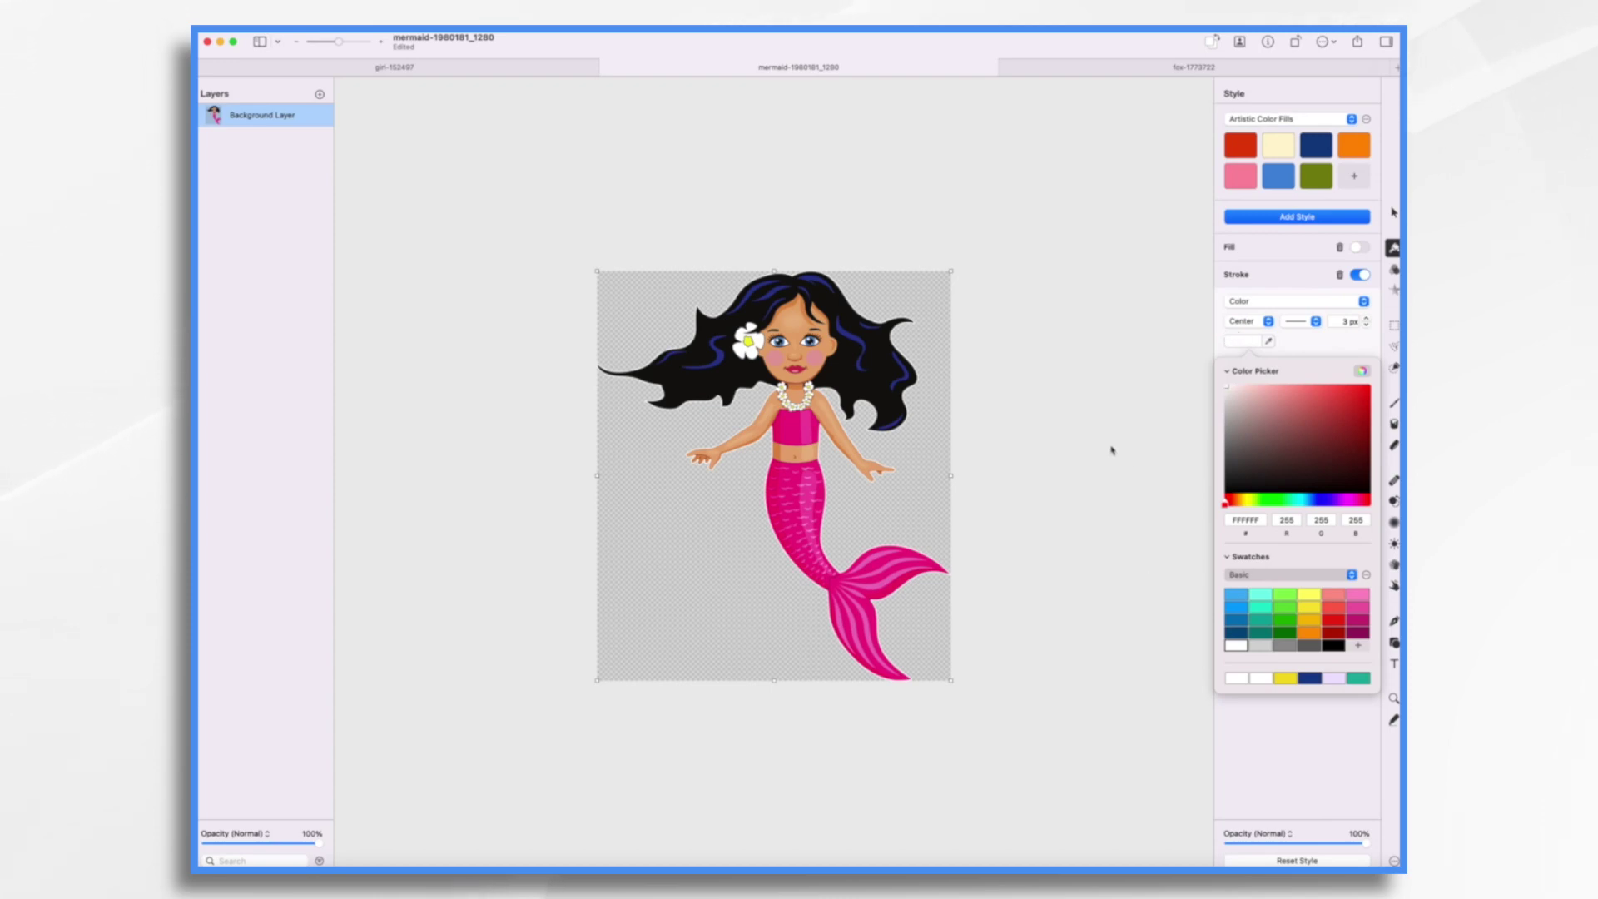
click(1366, 320)
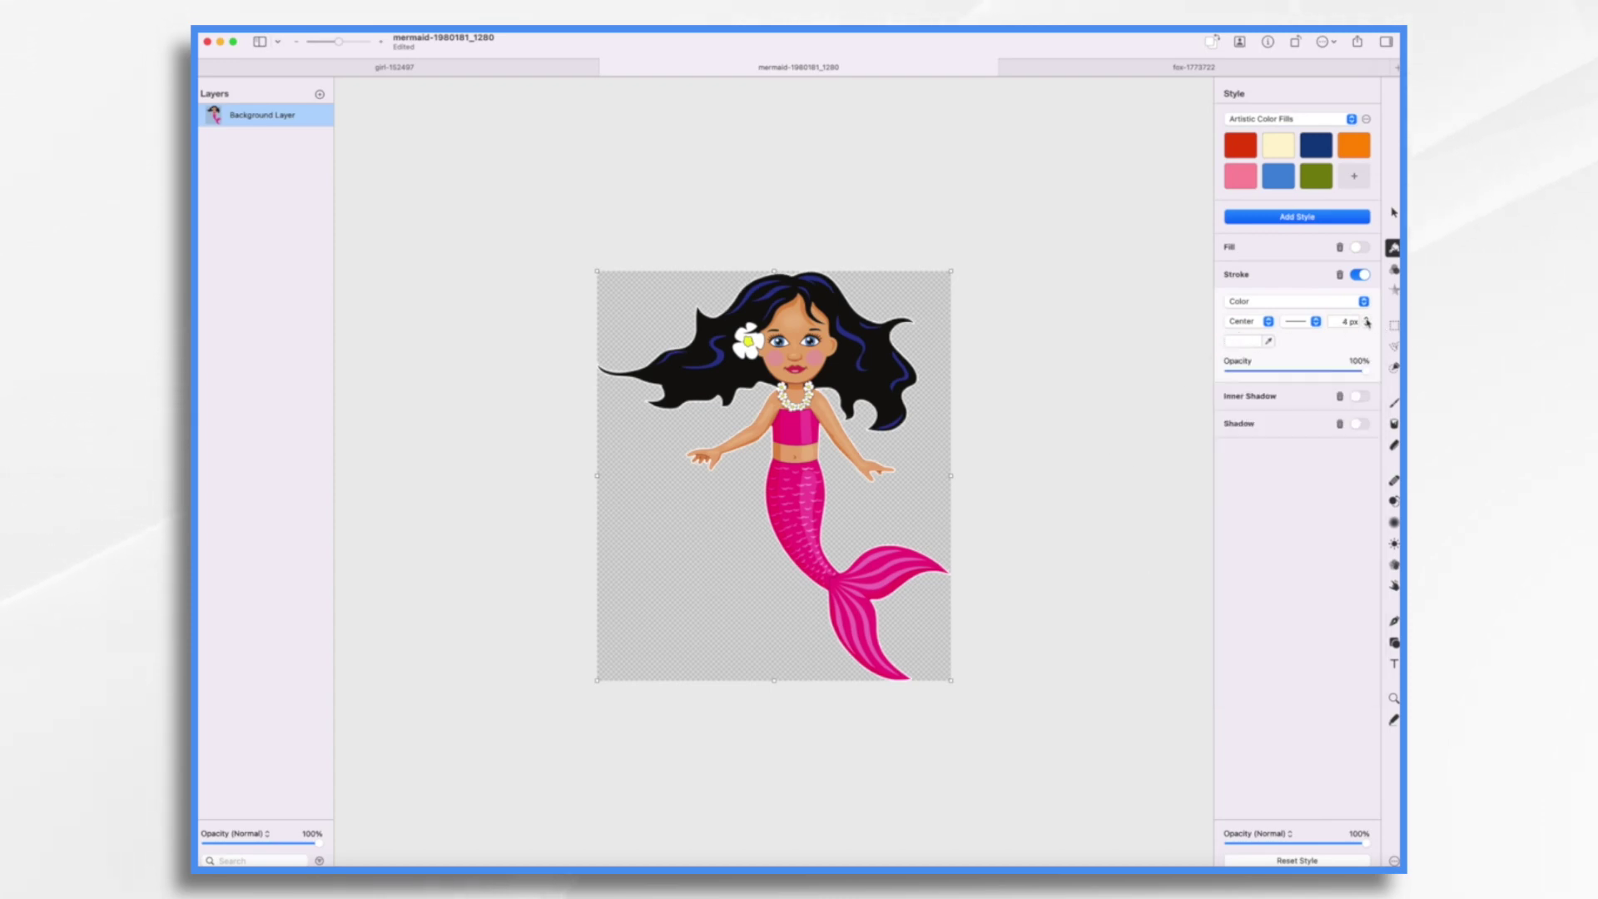
click(1366, 319)
click(1367, 319)
click(1367, 319)
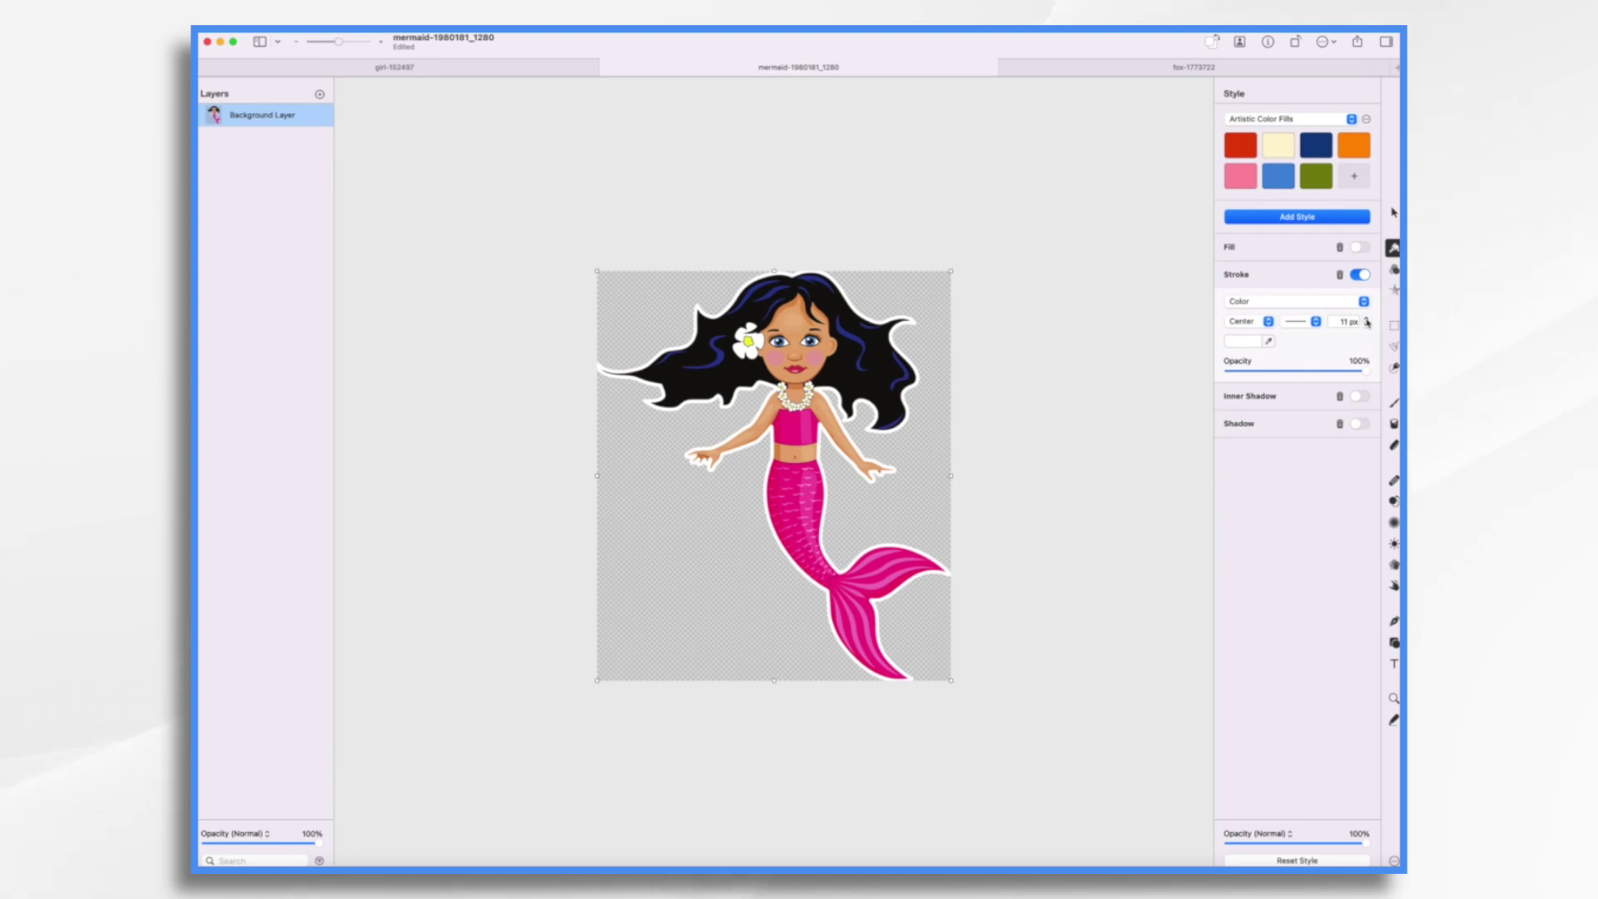
- Enable the mermaid's Shadow with 26 px blur, 19 px distance and a 216.9° angle
click(1360, 425)
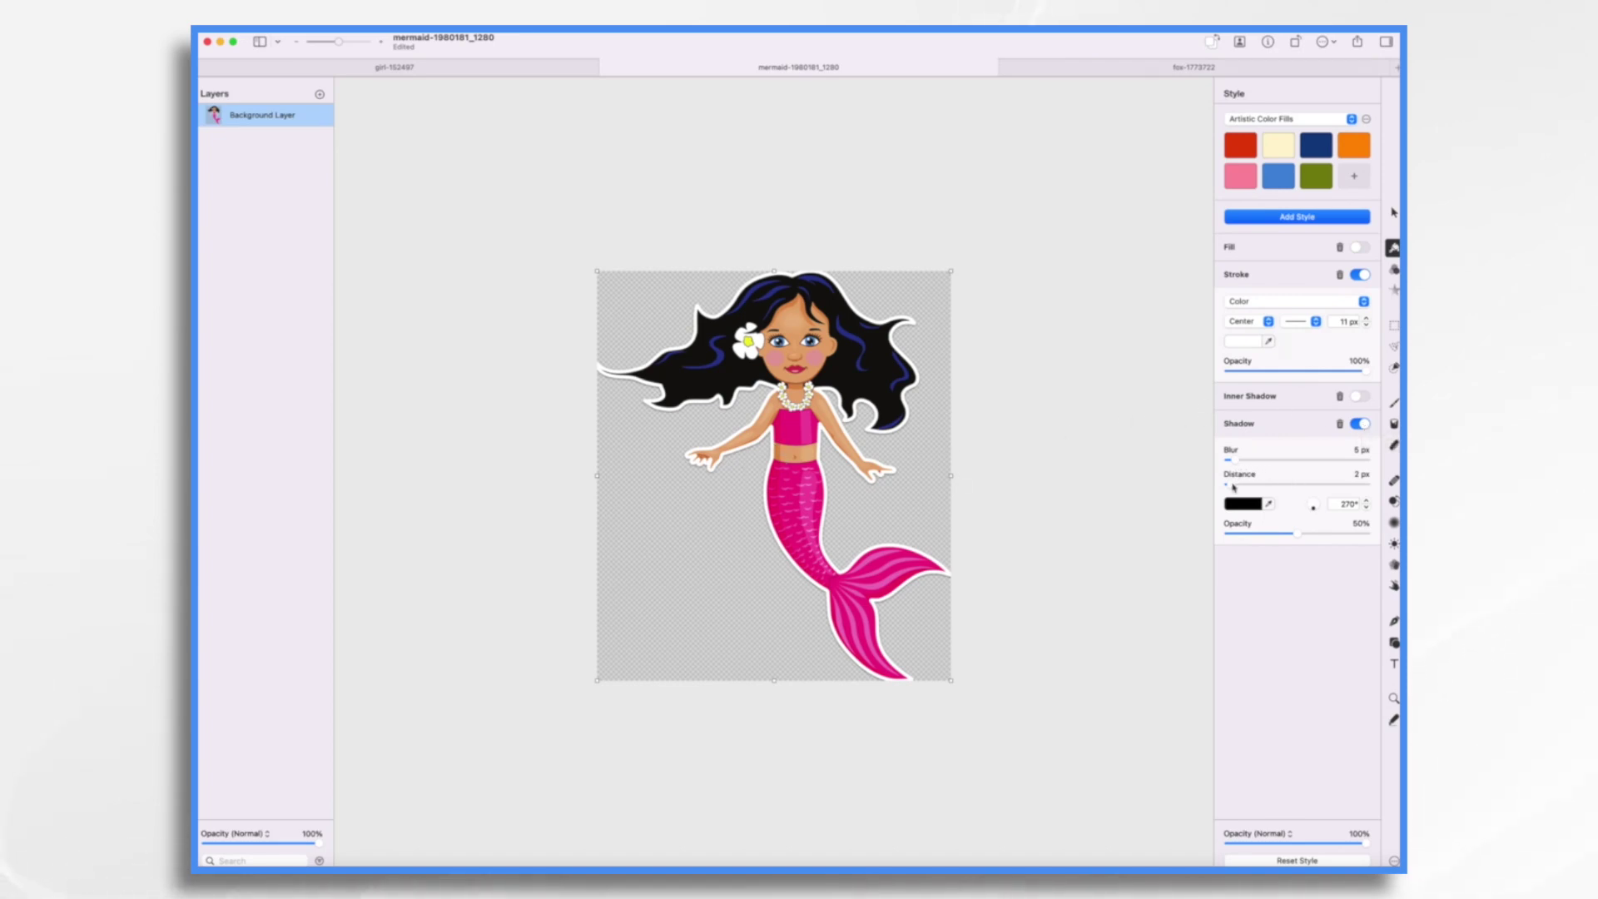
drag(1232, 486, 1276, 468)
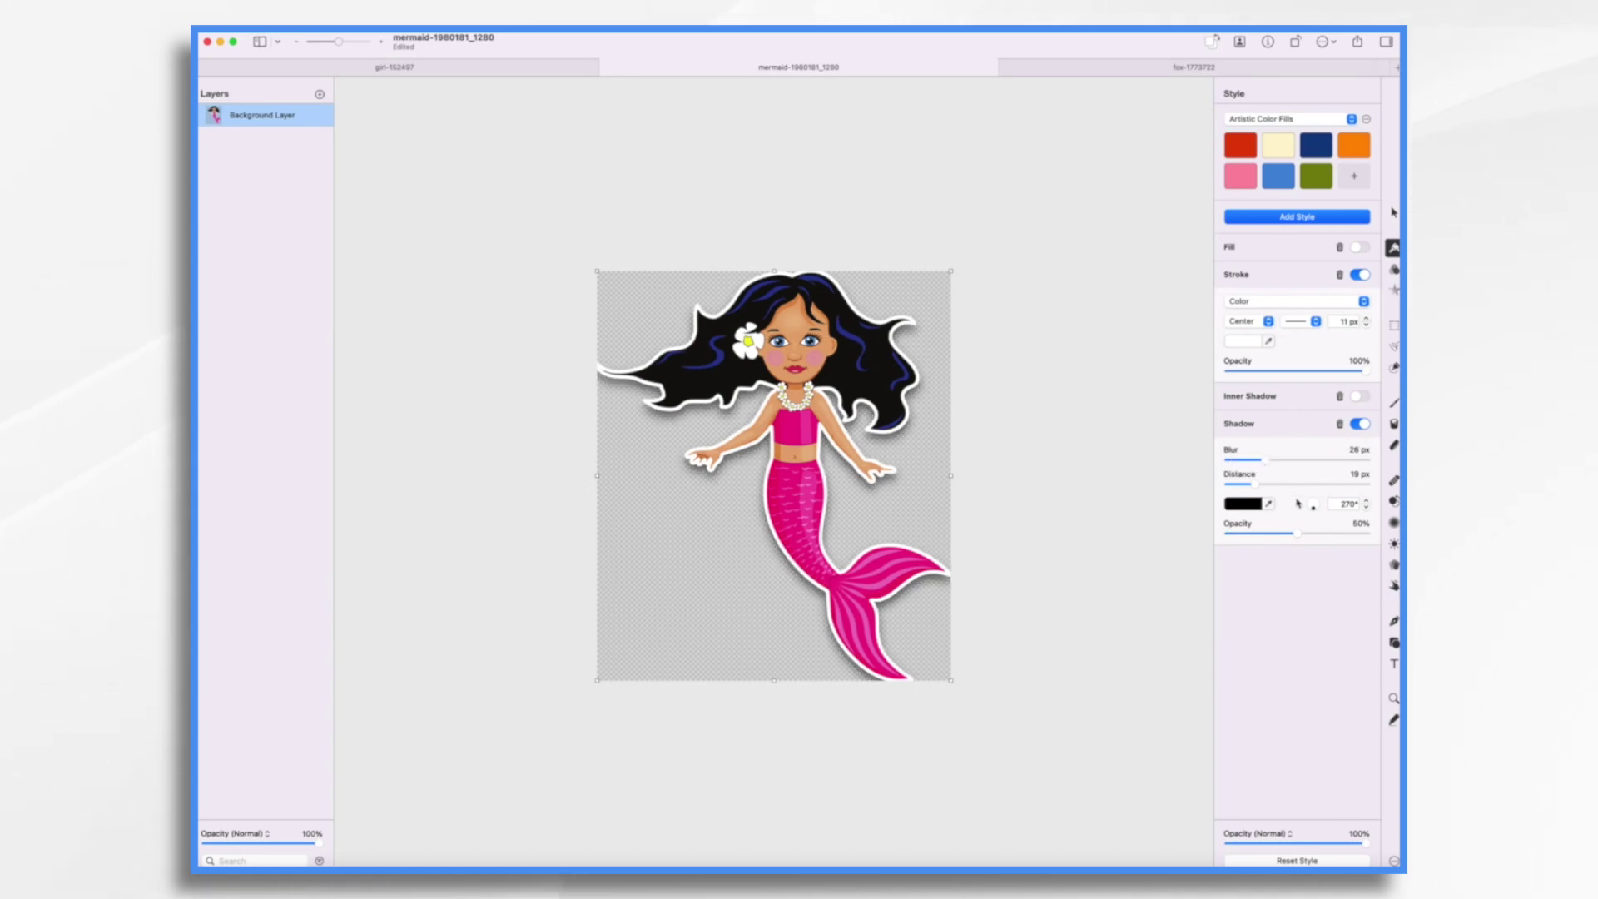
drag(1314, 511, 1304, 513)
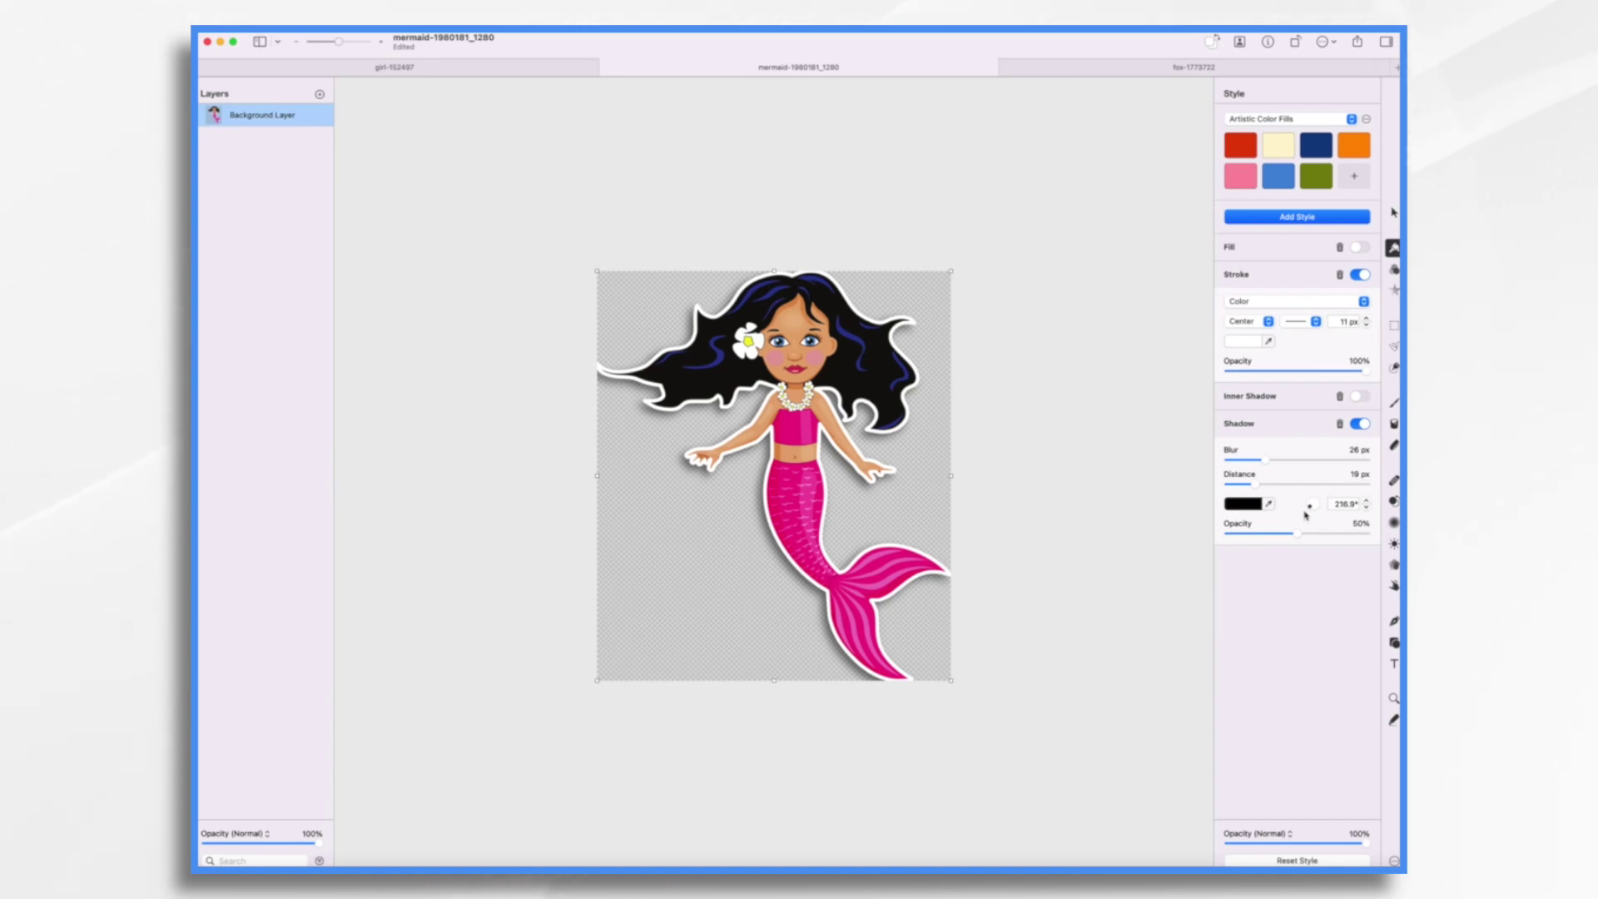
- Quick-export the mermaid as a 'Sticker' PNG to the Desktop, then bring up the fox document
click(1358, 43)
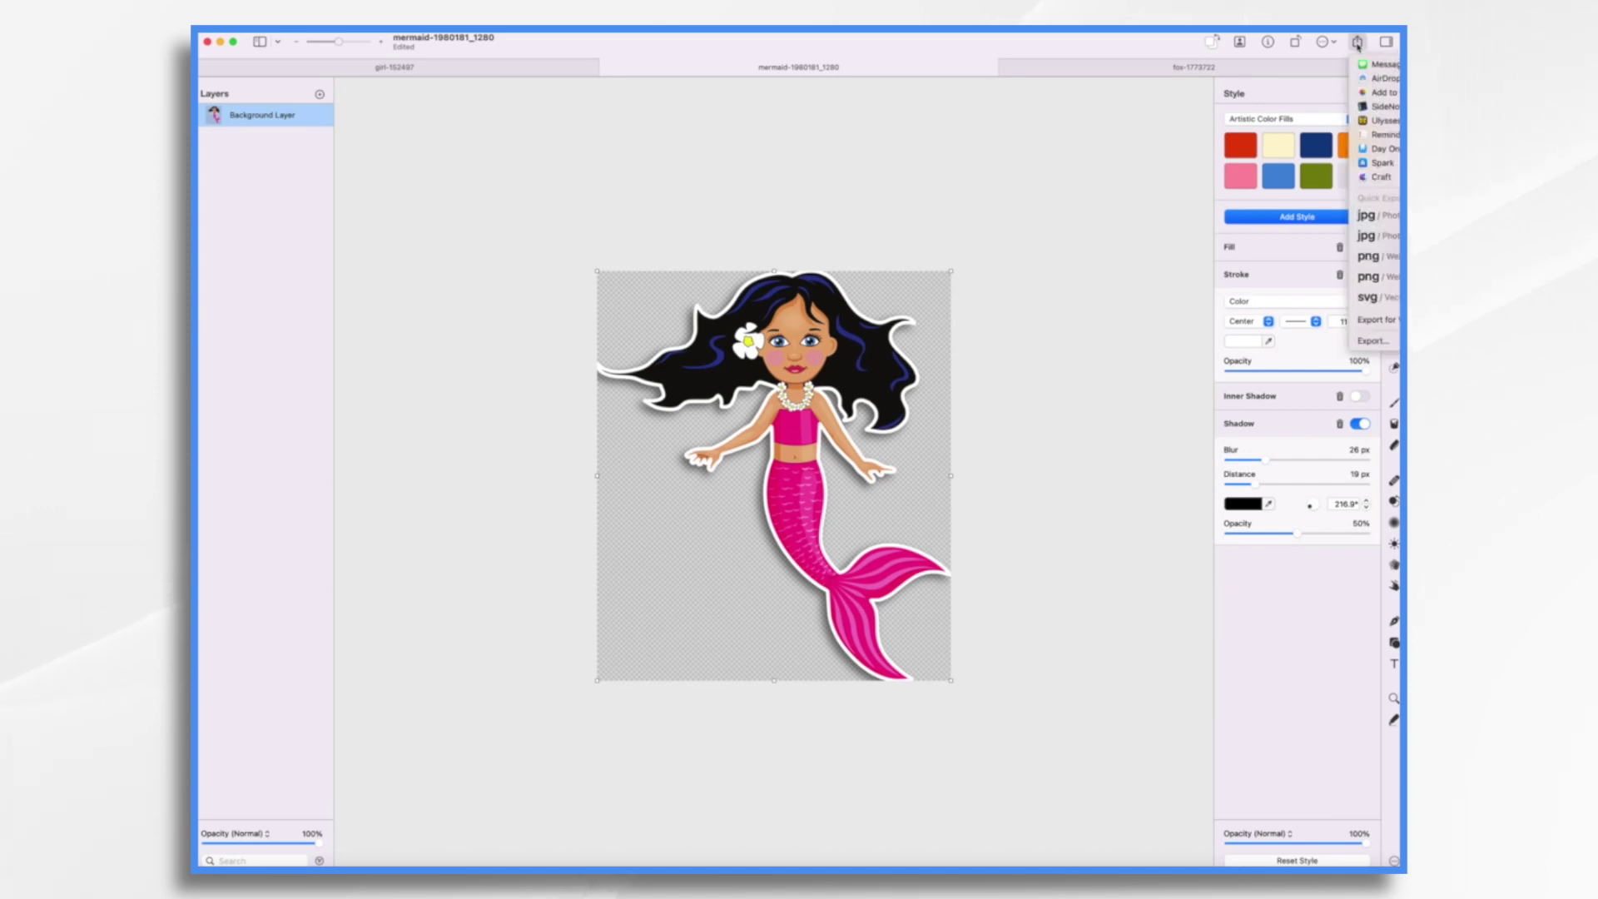
click(1380, 259)
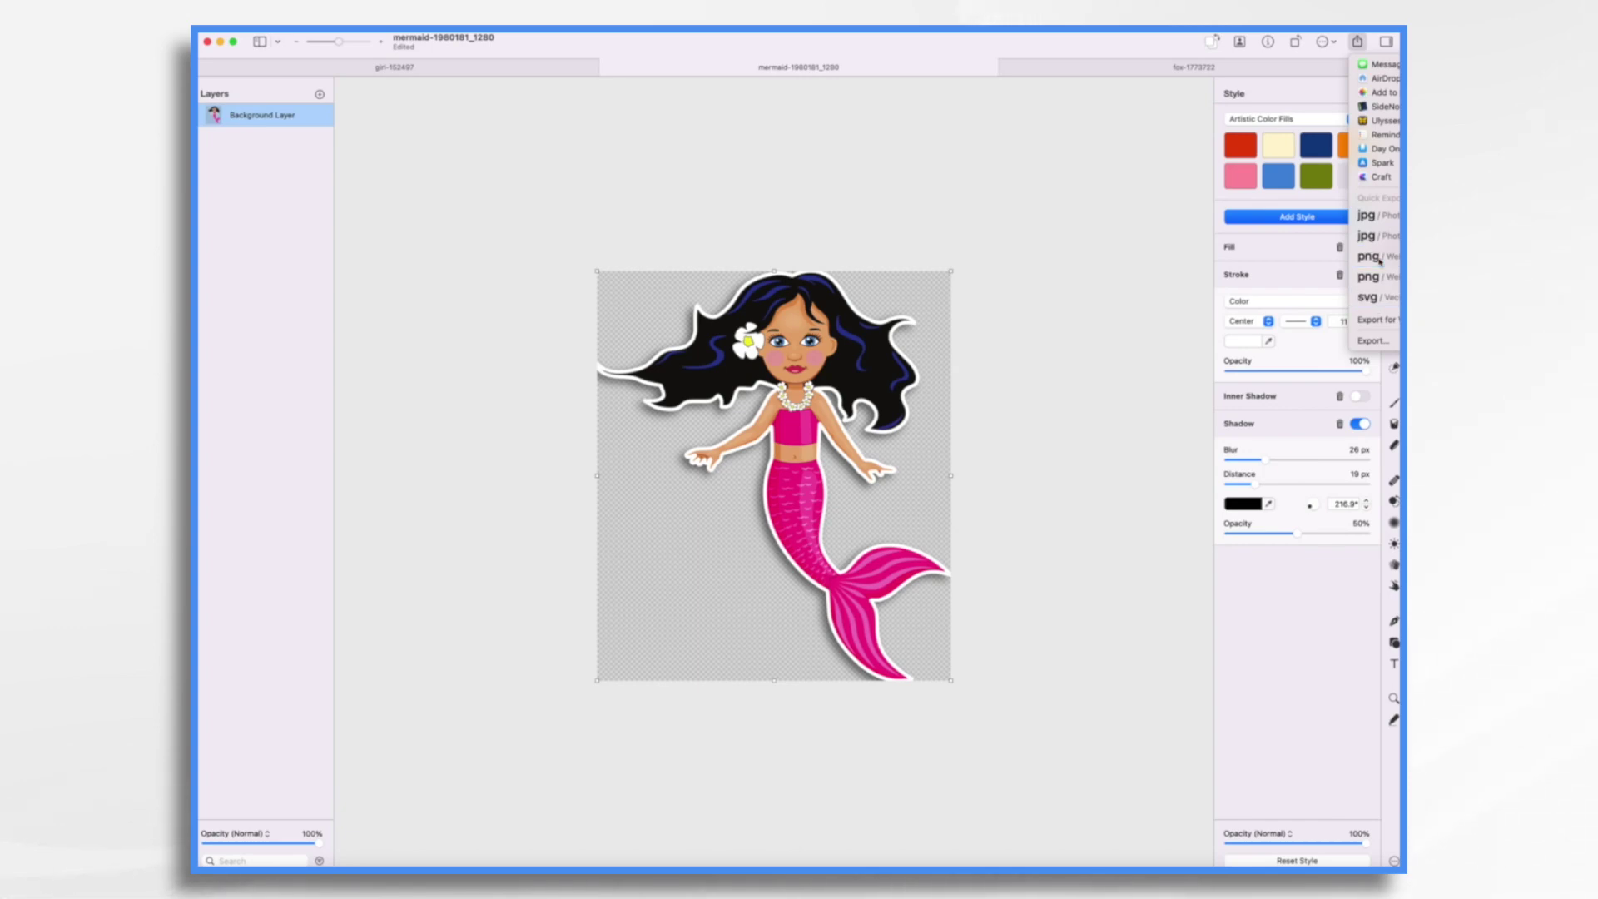
text(Sticker - Mermaid)
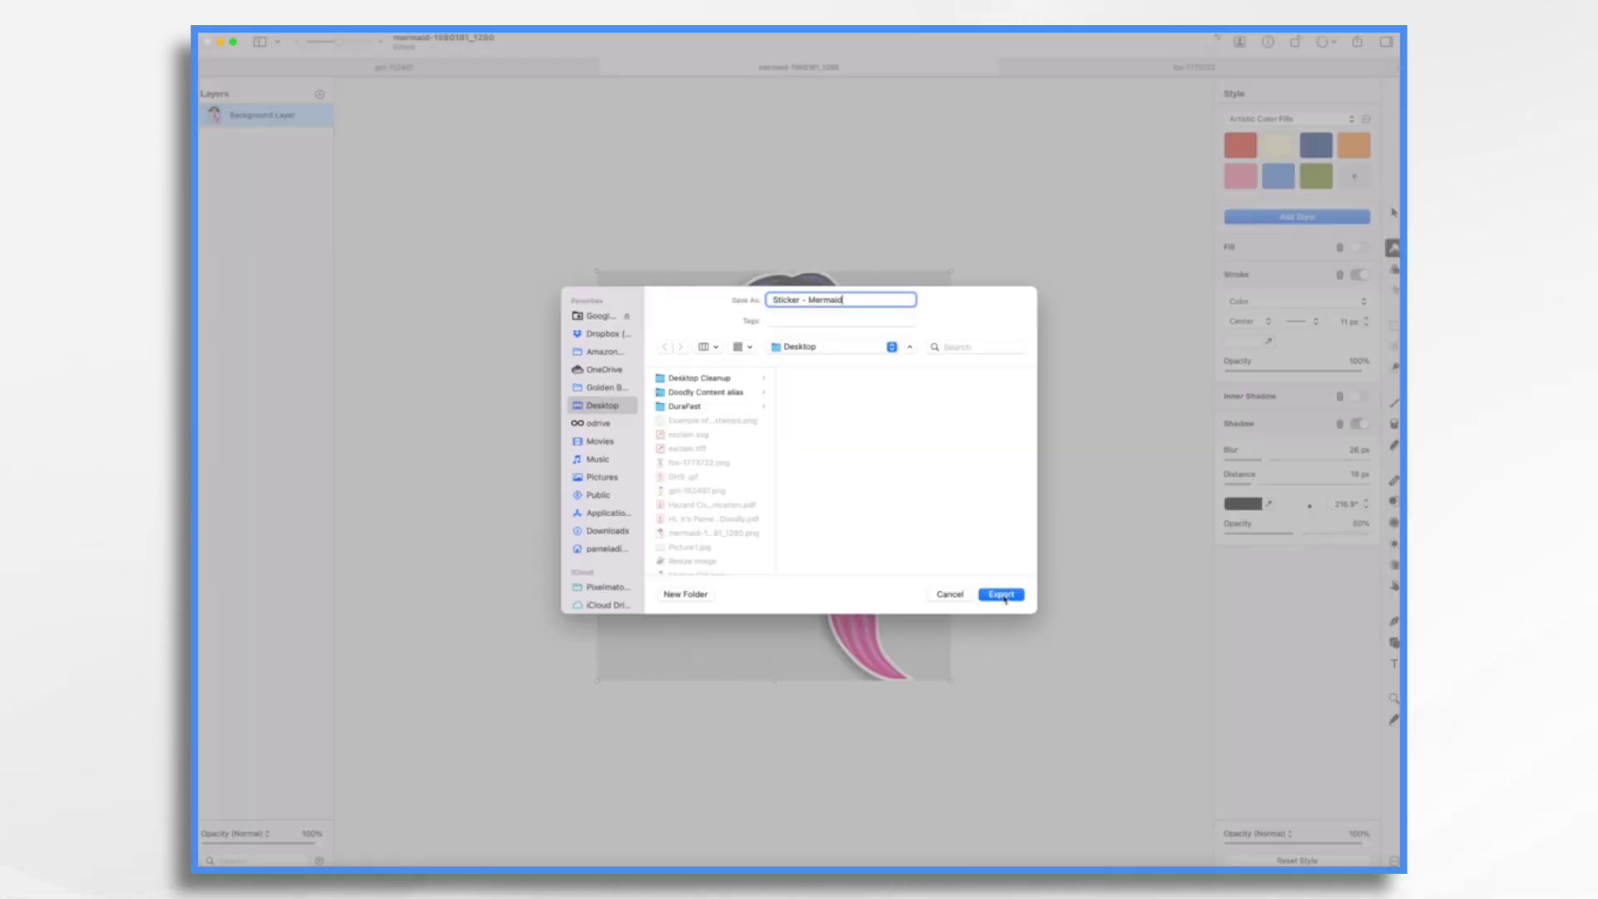
click(1001, 594)
click(1139, 70)
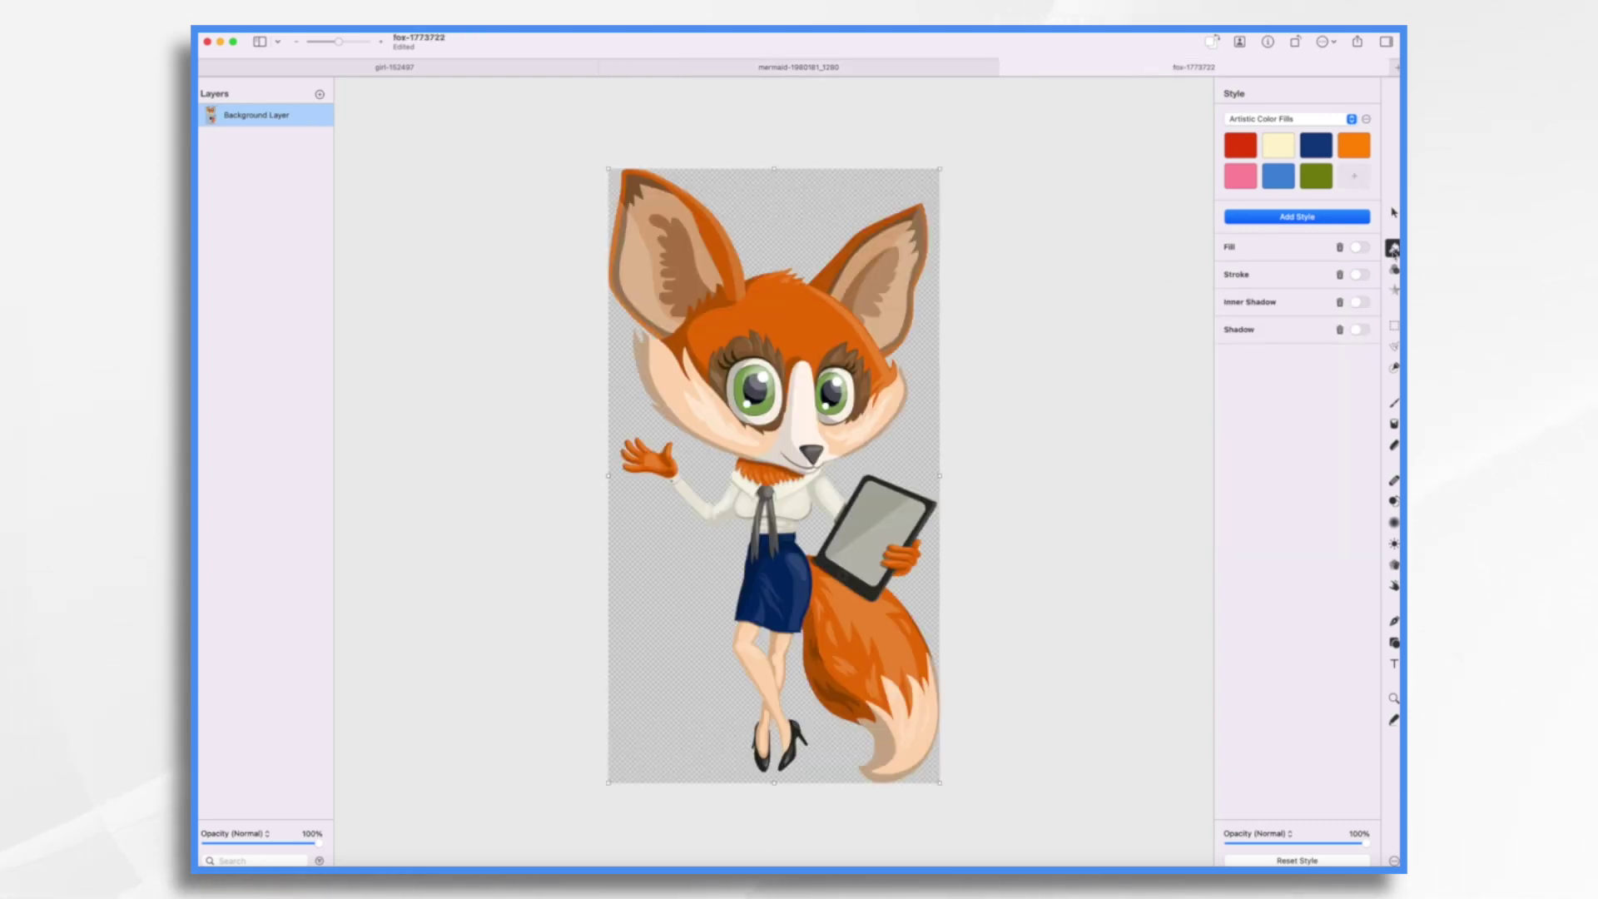
- Give the fox a white Stroke, setting its width to 8 px
click(1360, 275)
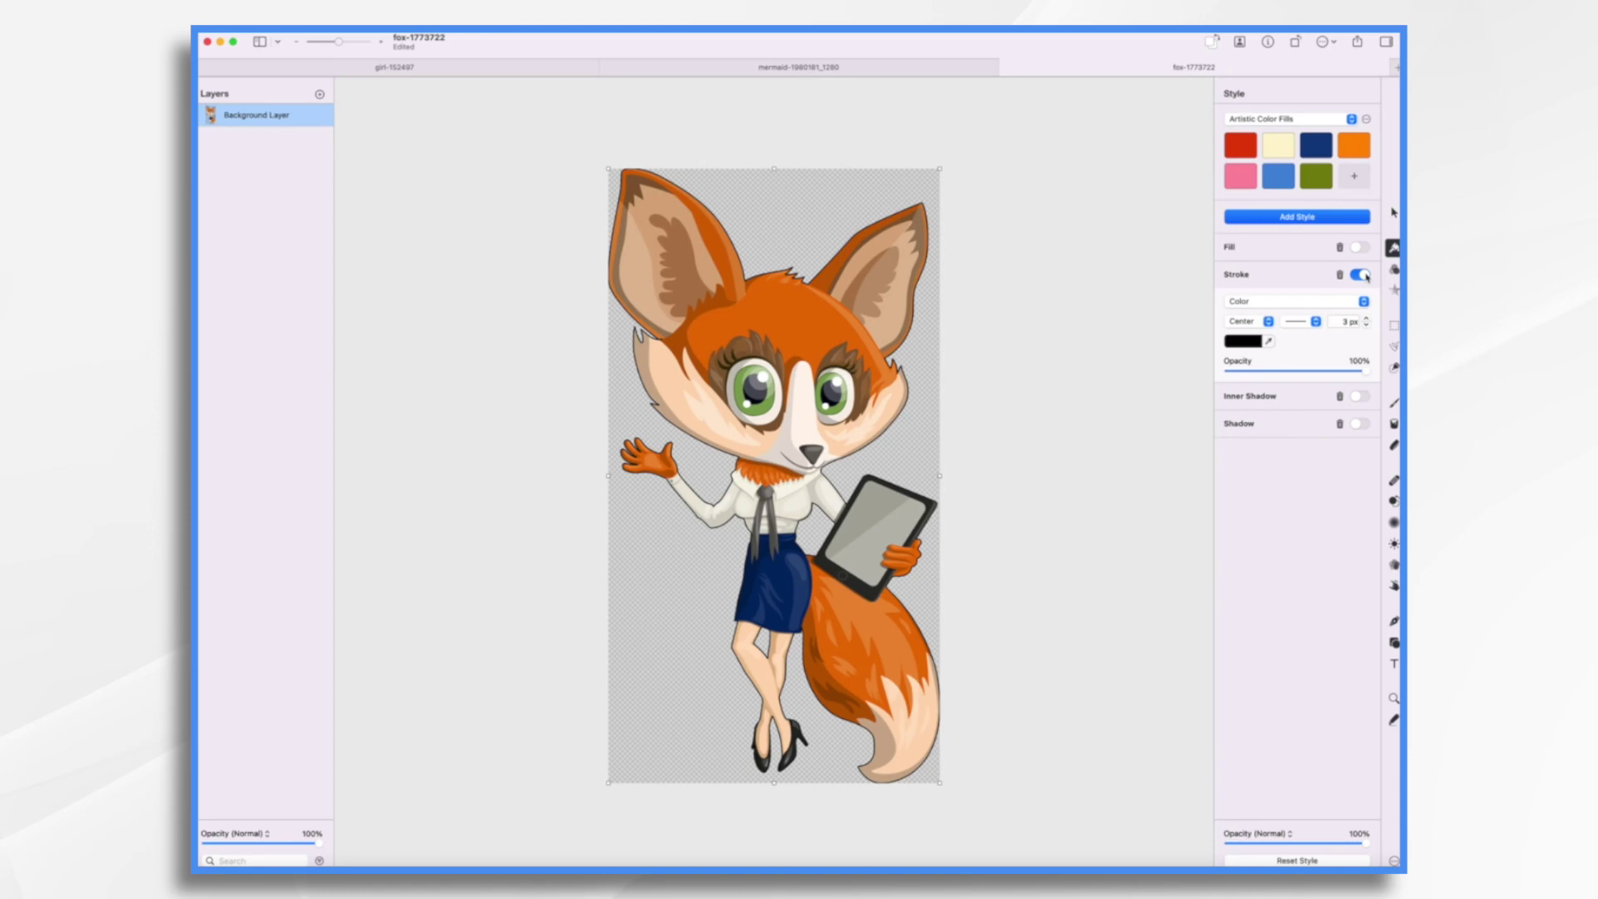
click(1257, 345)
click(1237, 646)
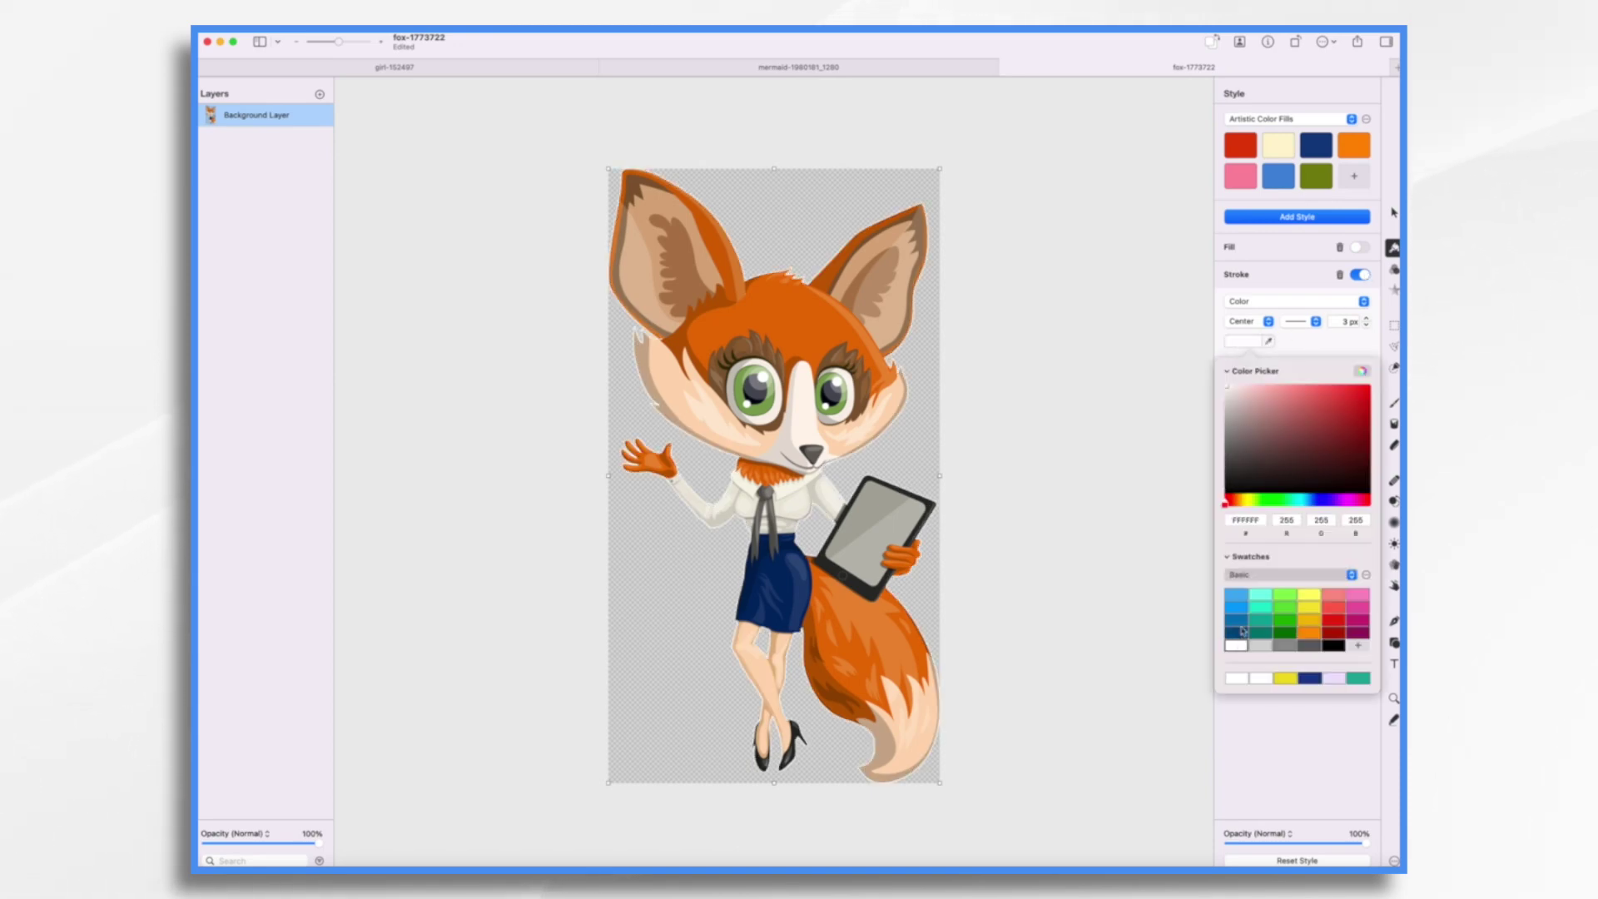
click(1211, 408)
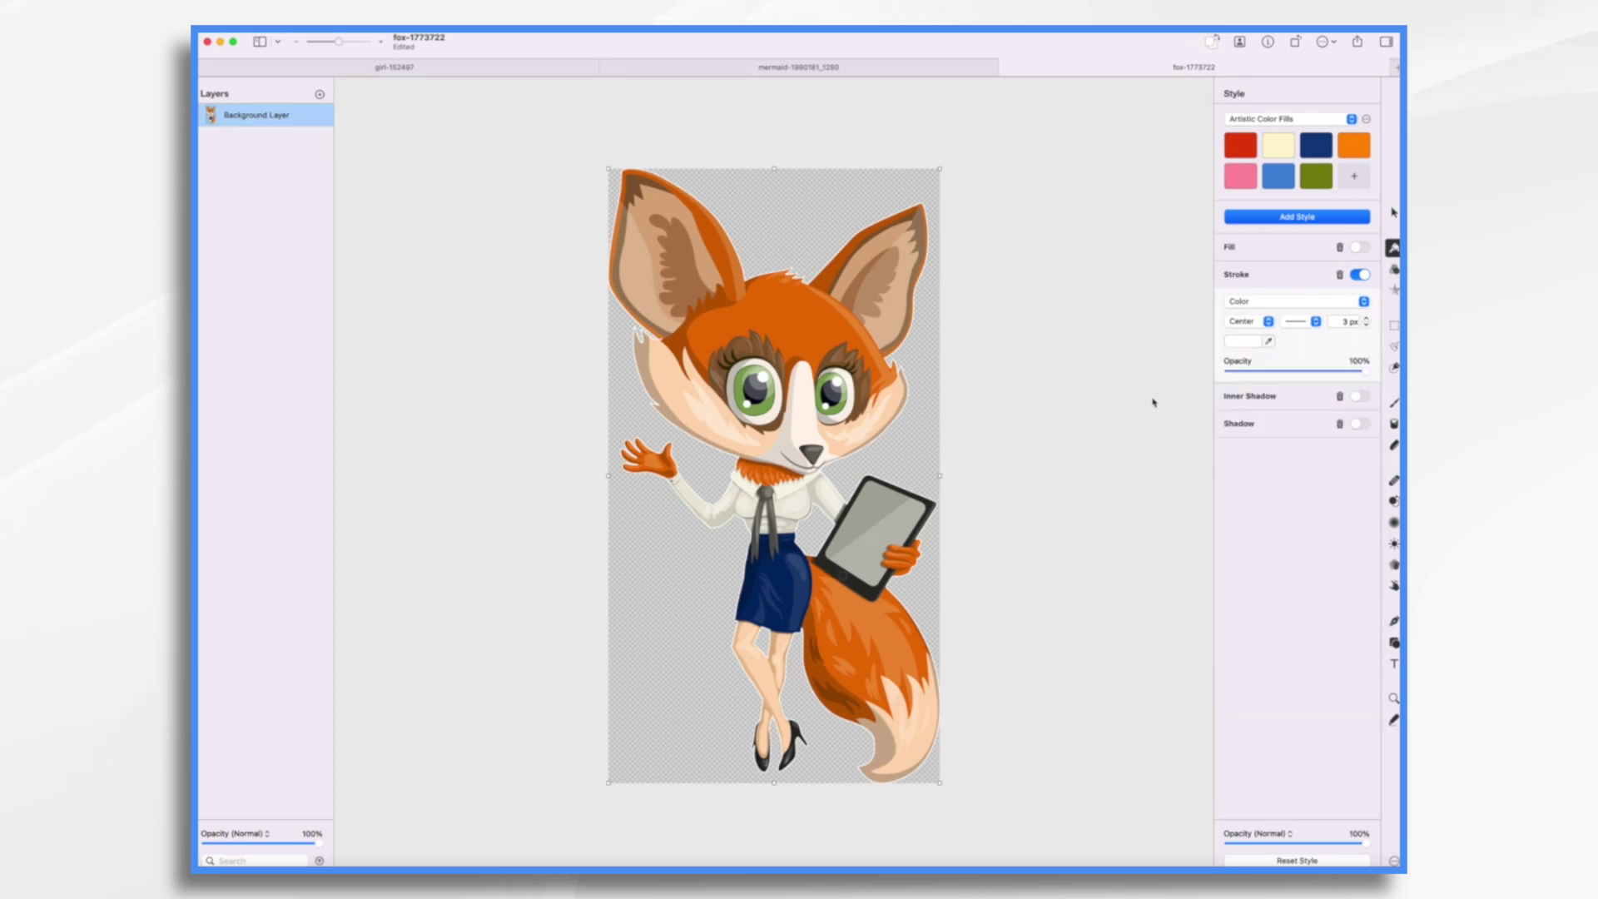
click(1367, 320)
click(1367, 320)
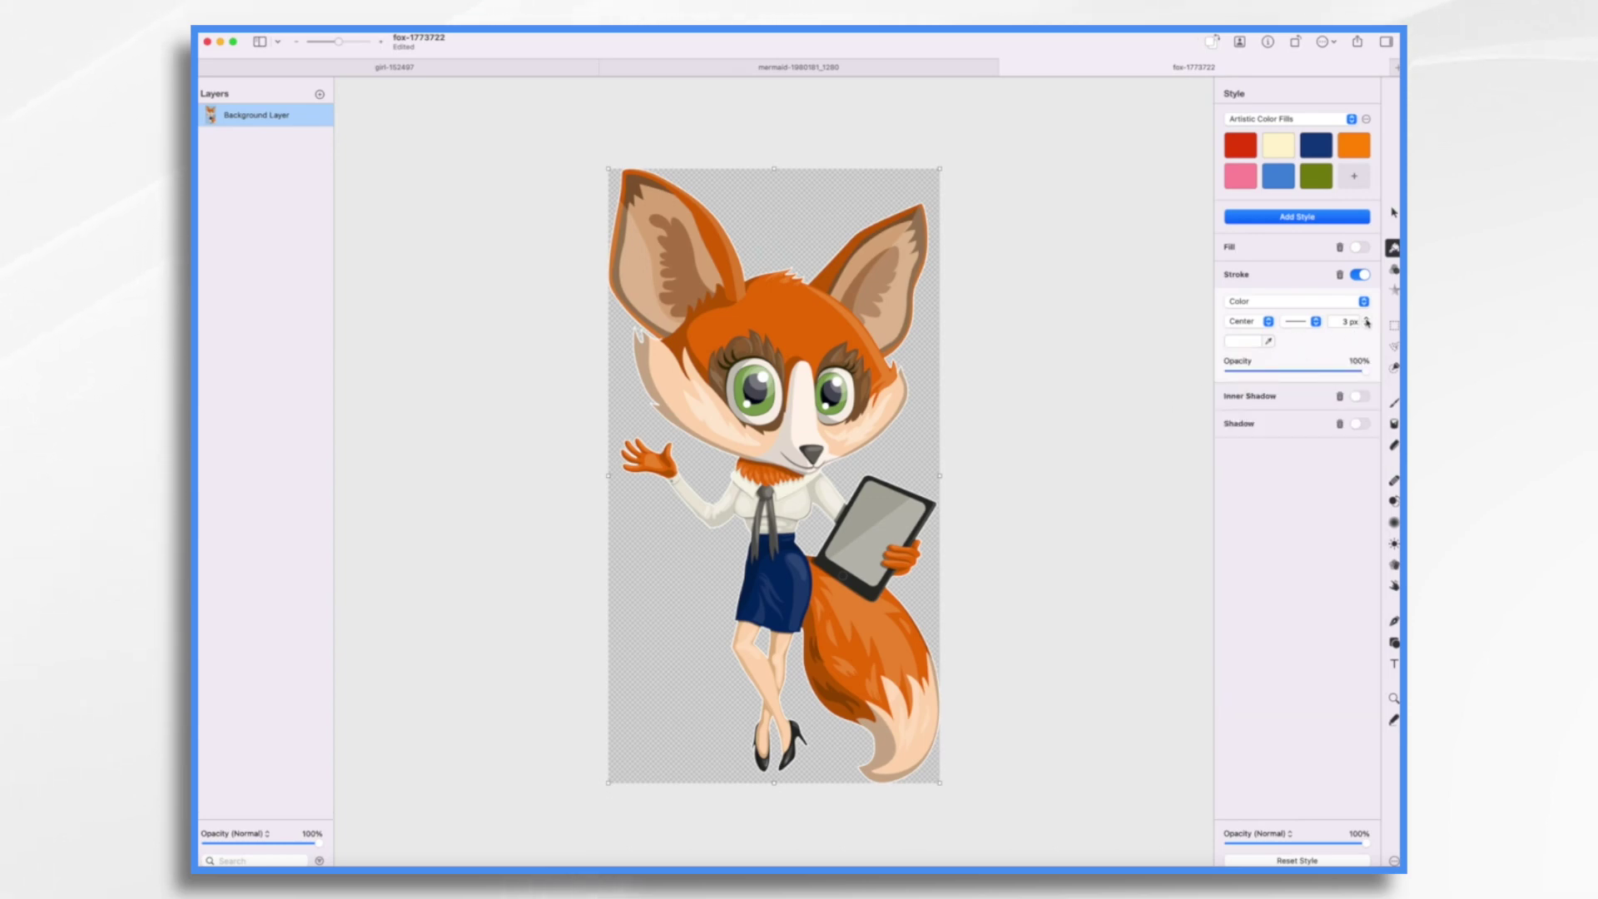
click(1367, 320)
click(1368, 319)
click(1367, 320)
click(1367, 319)
click(1367, 320)
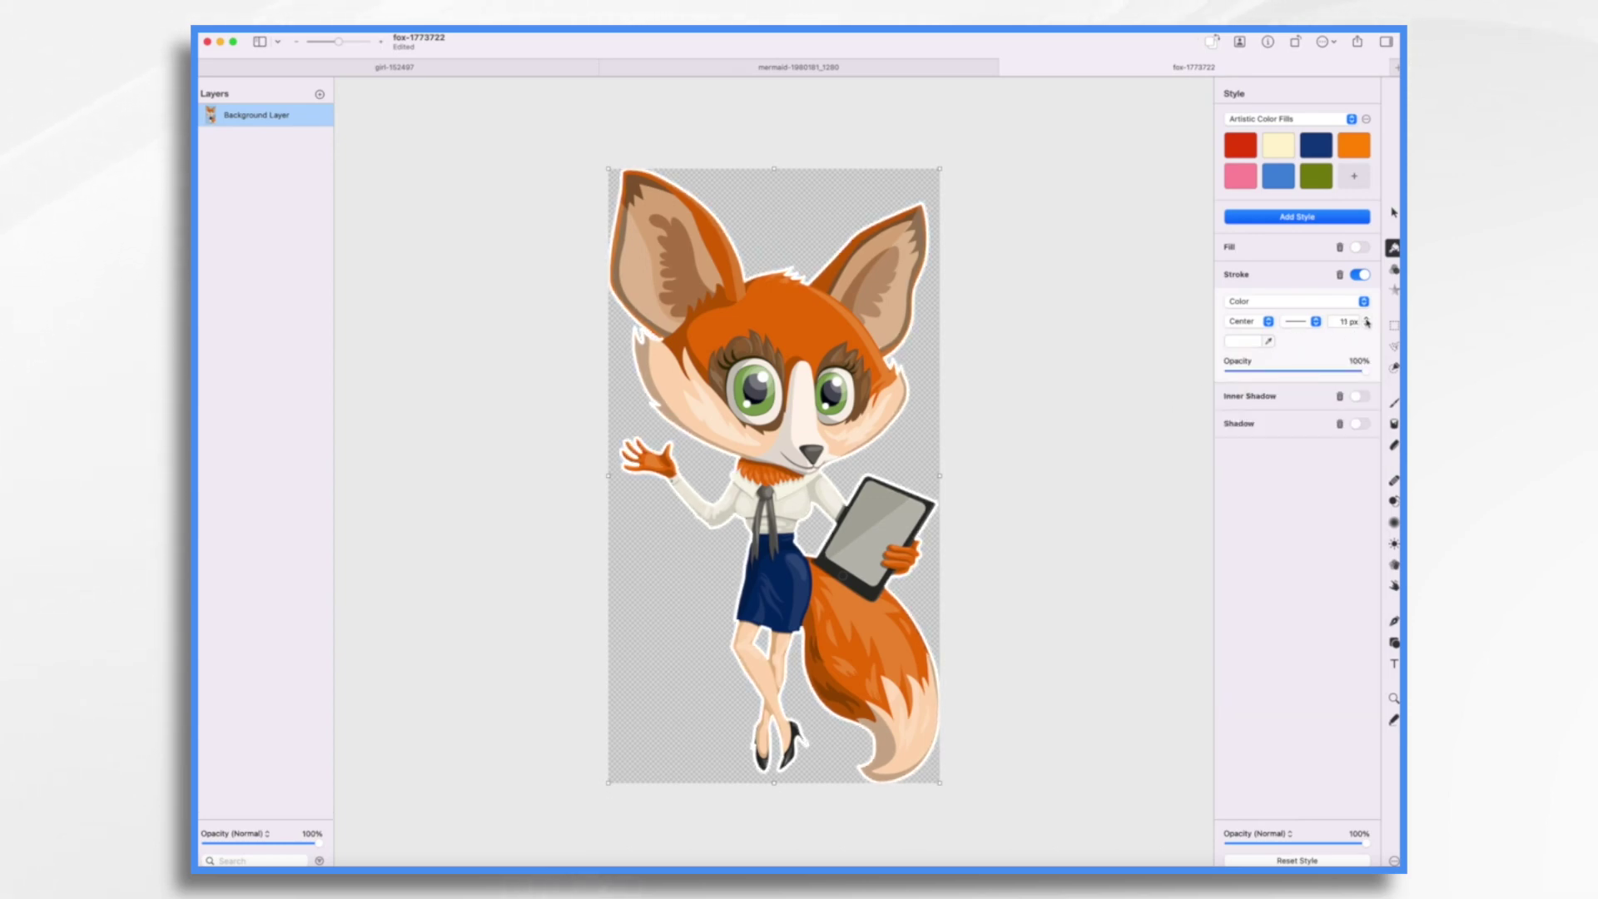
click(1366, 326)
click(1367, 325)
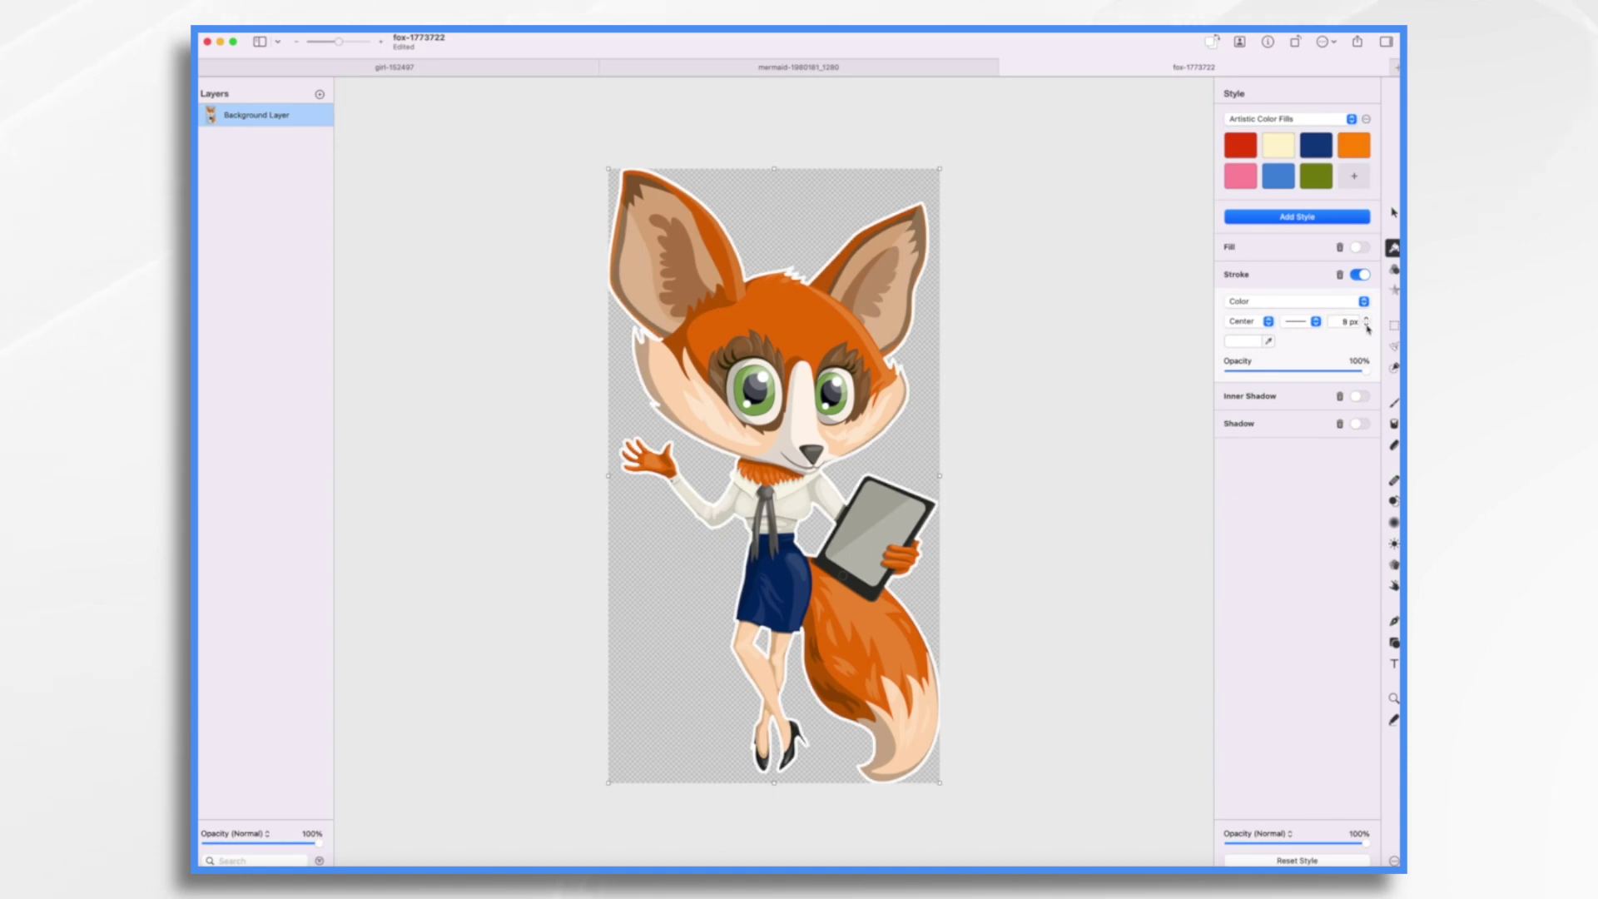
- Add a fox drop shadow with 16 px blur, 12 px distance and about a 228° angle
click(1361, 424)
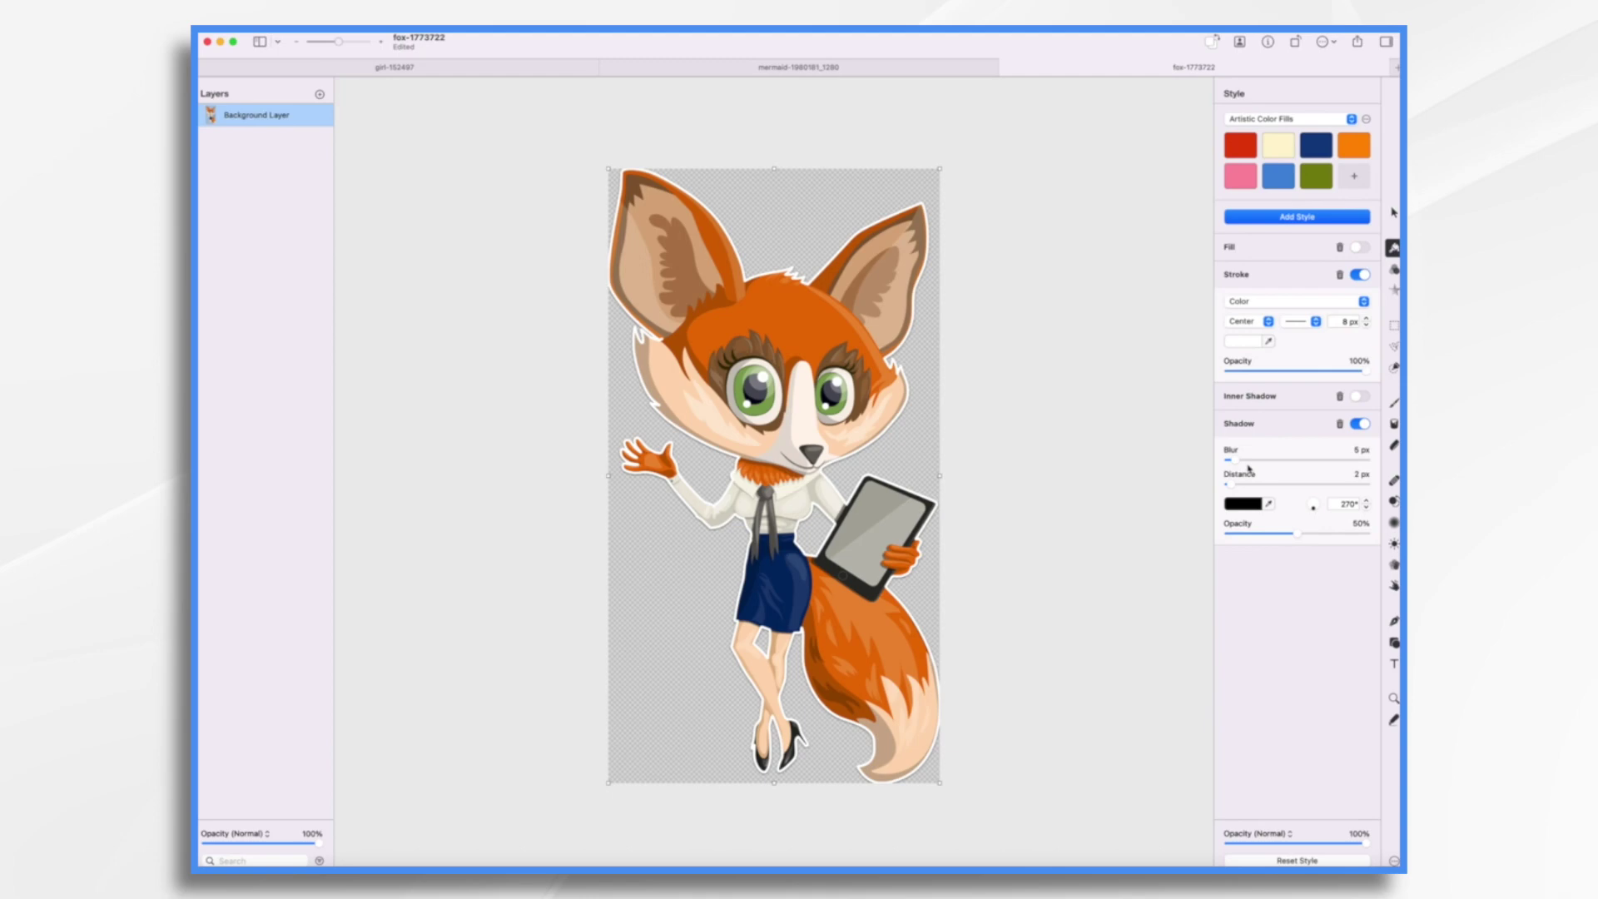
drag(1235, 487, 1254, 466)
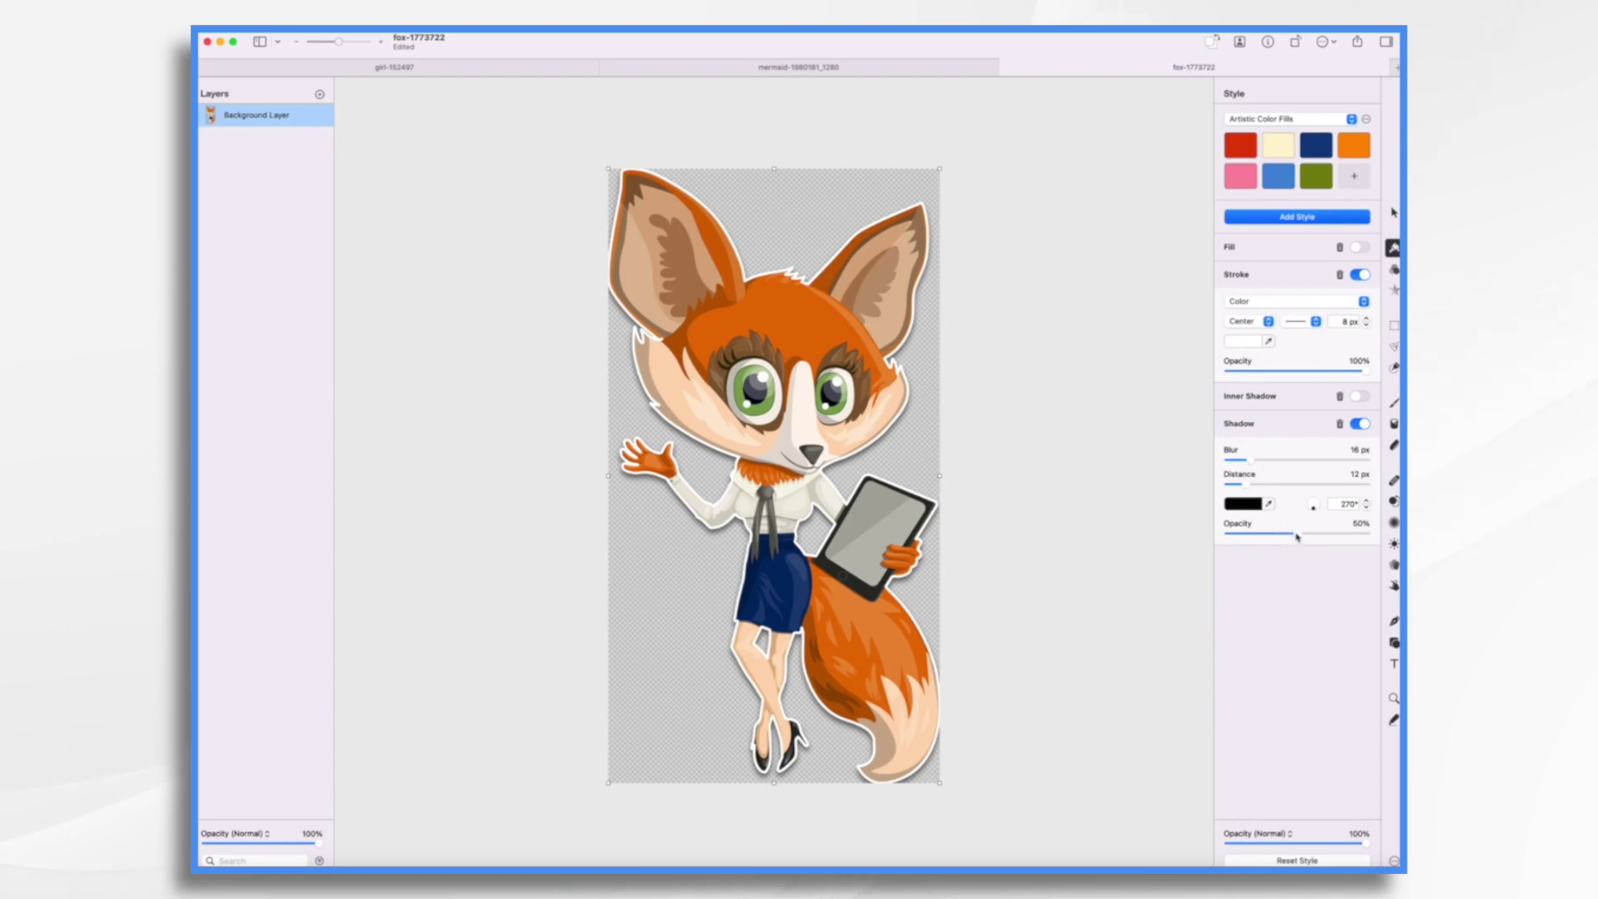
drag(1323, 510, 1312, 510)
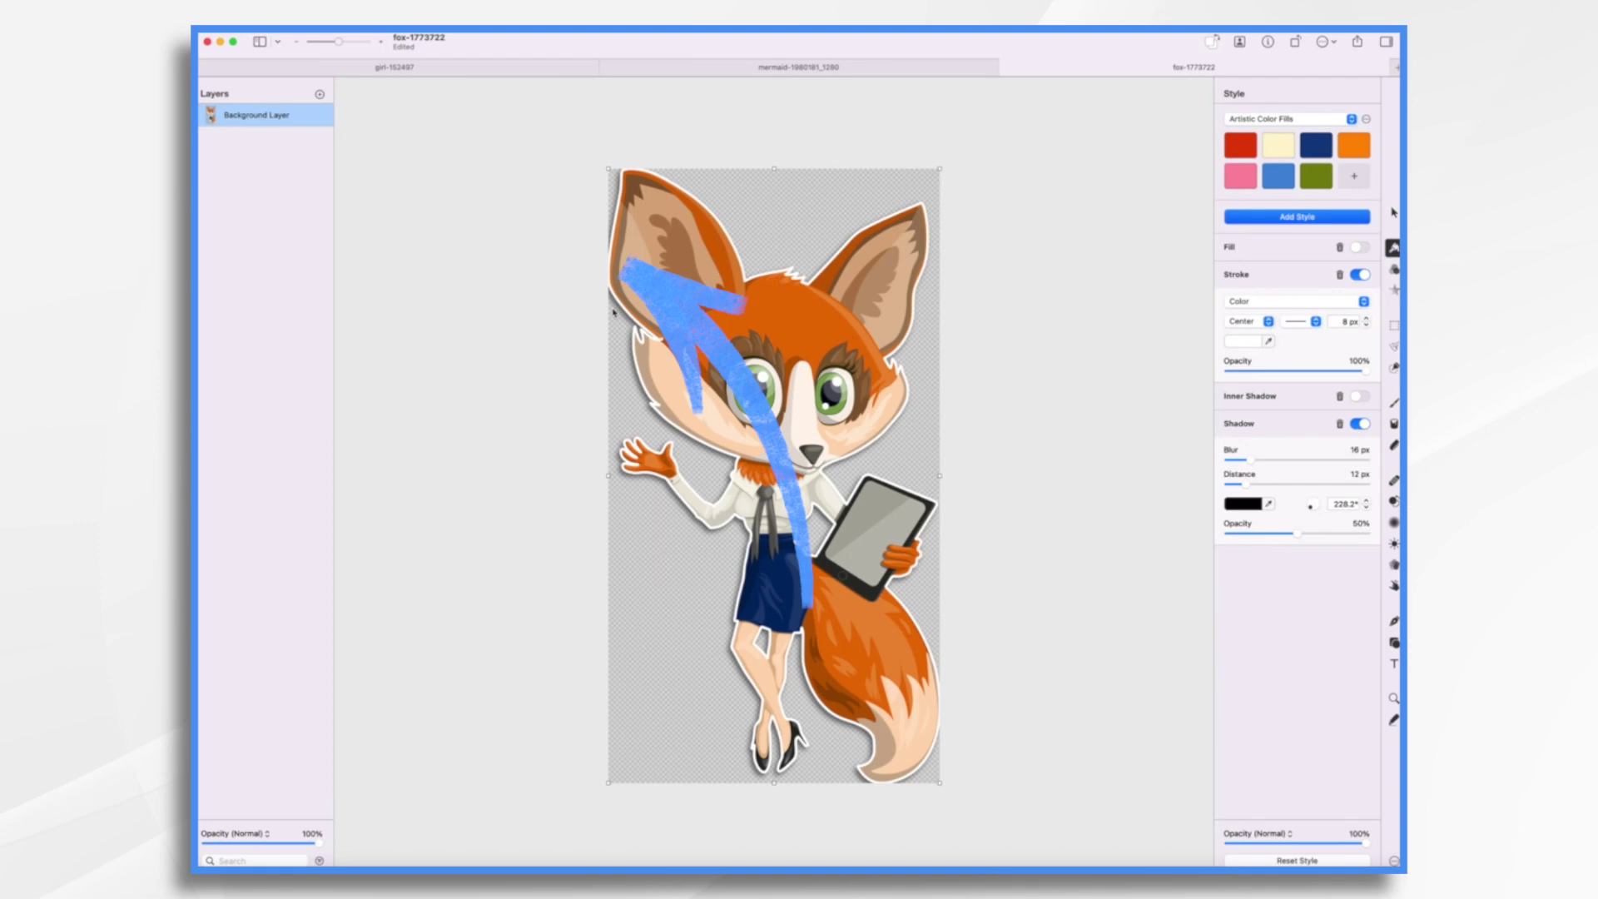
- Shrink the fox layer slightly and shift it 21 px left to fit the canvas
drag(608, 476, 622, 481)
drag(795, 465, 788, 464)
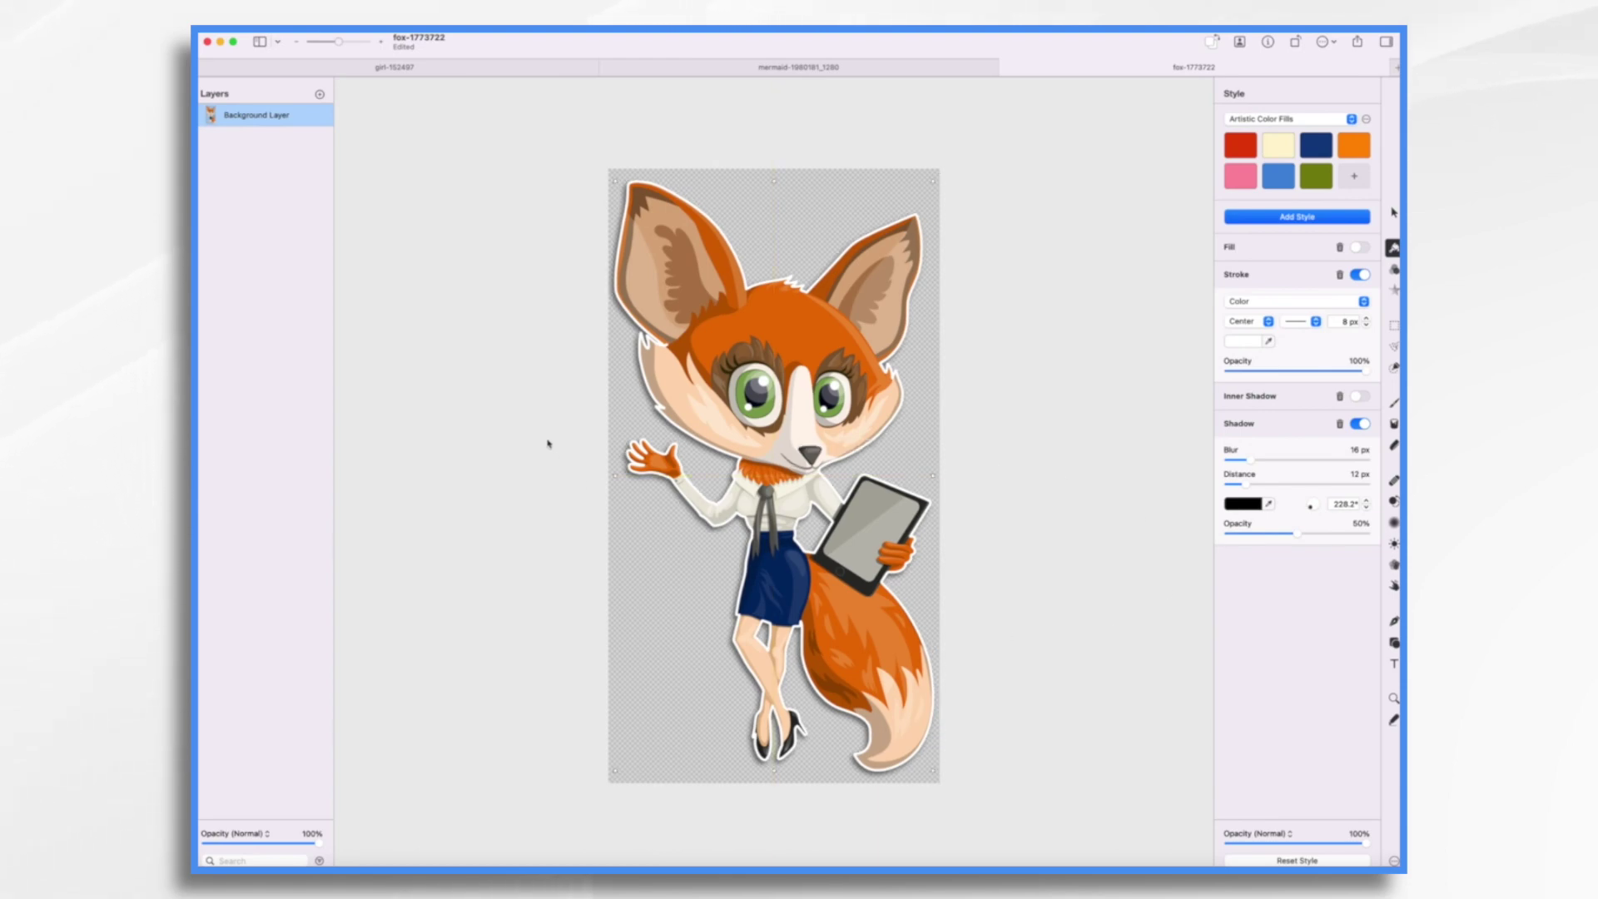
drag(616, 468, 620, 475)
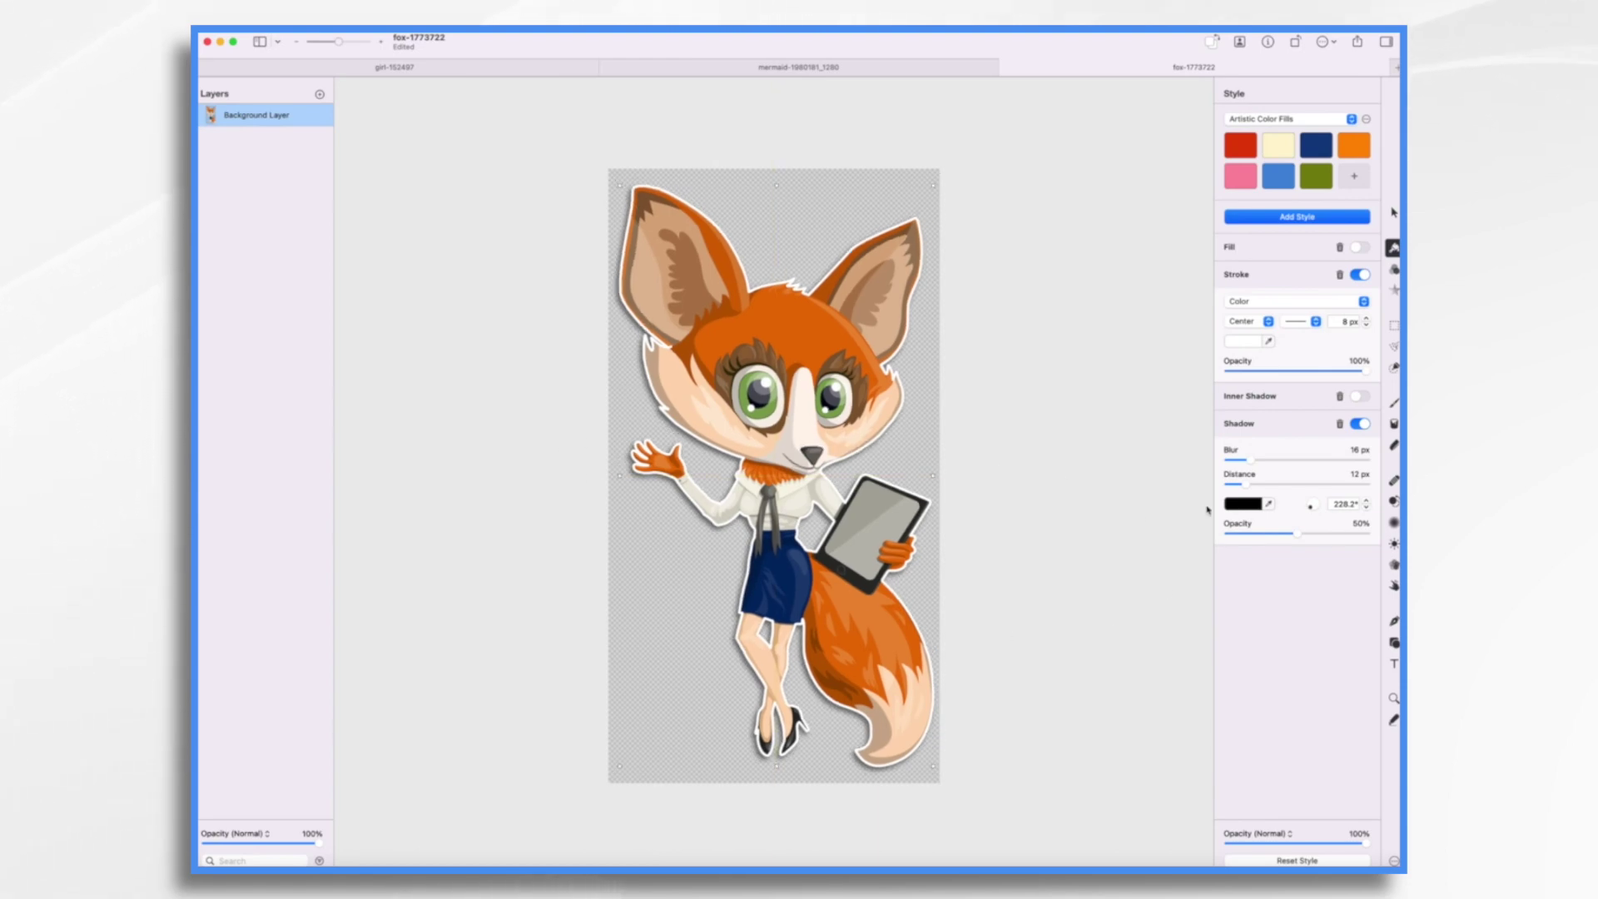
- Export the fox sticker as a PNG image
click(1360, 44)
click(1378, 255)
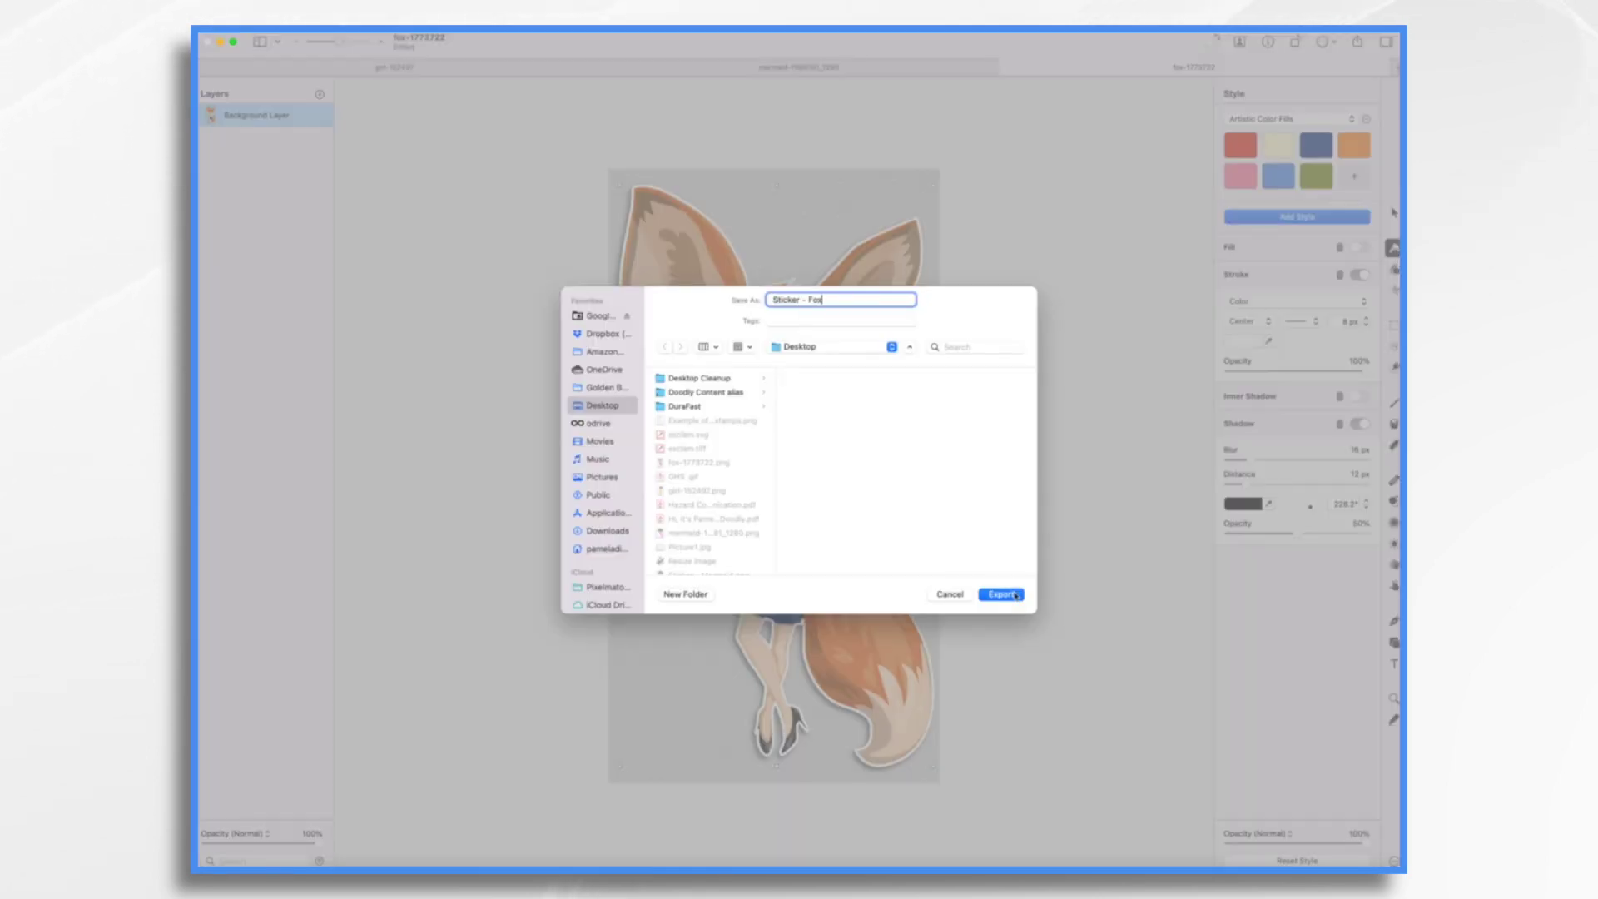
click(1015, 594)
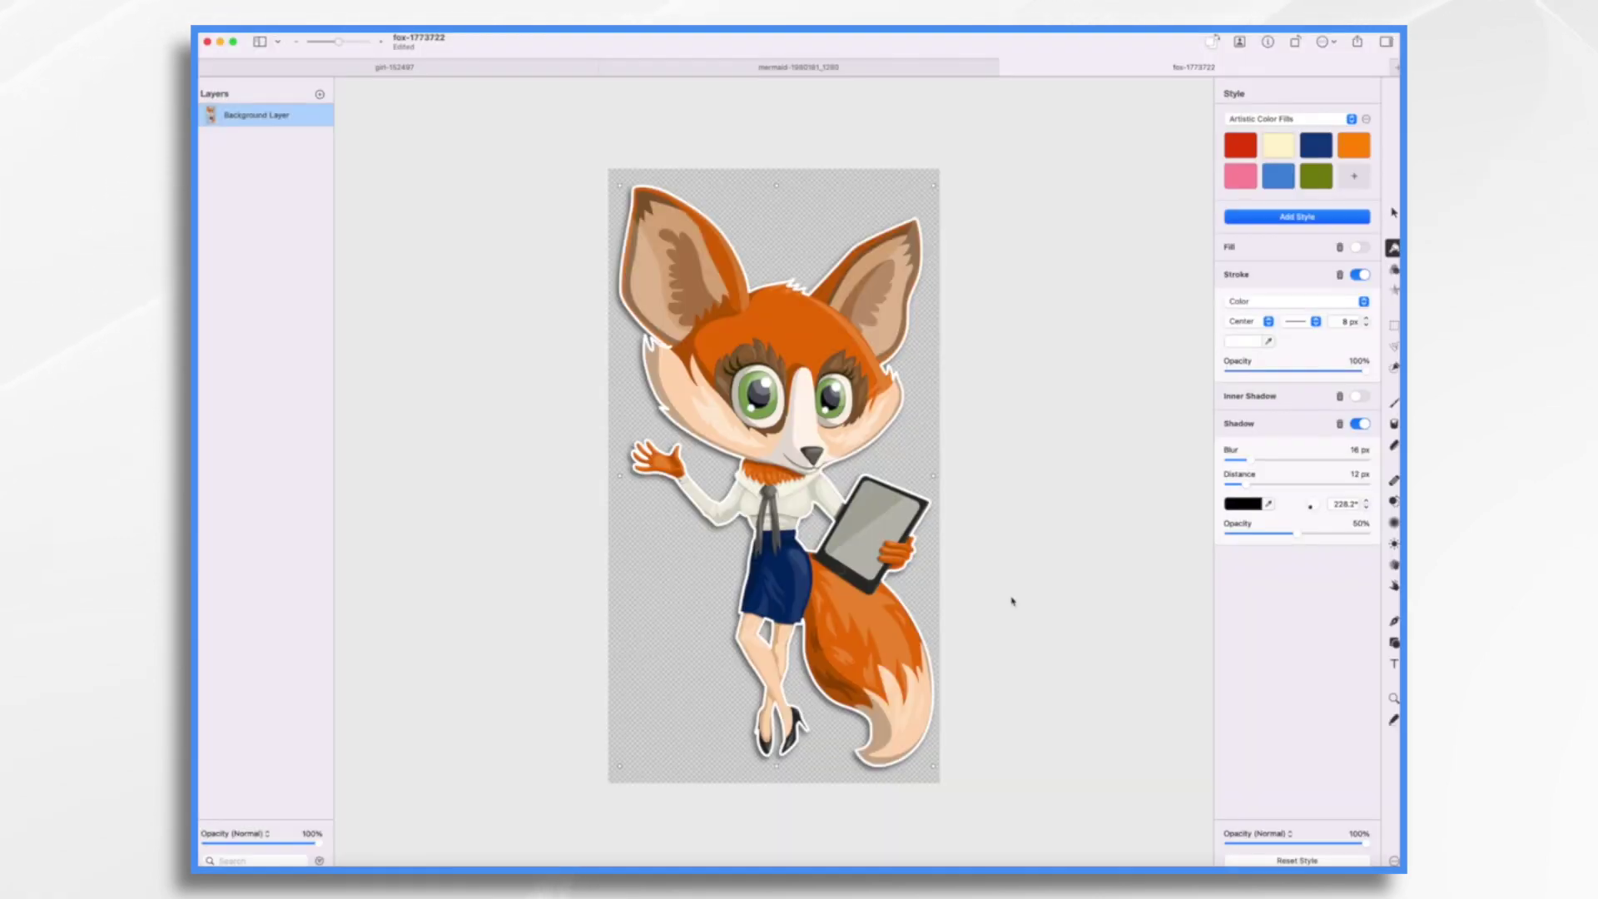
- In the mermaid document, shrink the mermaid slightly and shift it 32 px left
click(886, 66)
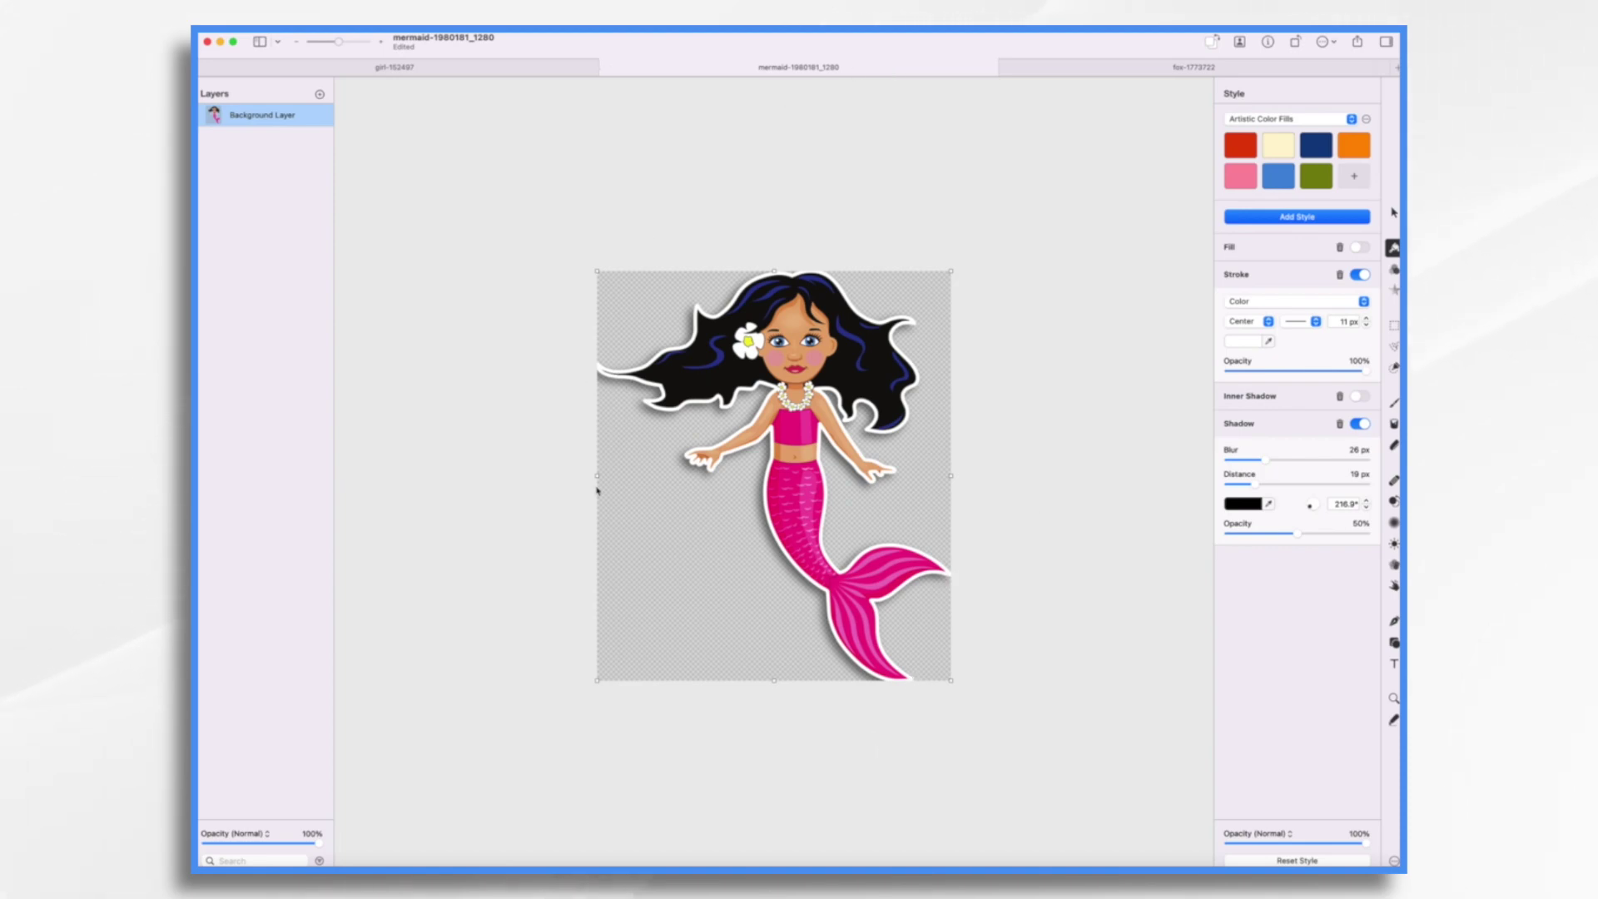
drag(598, 476, 619, 472)
drag(803, 468, 793, 471)
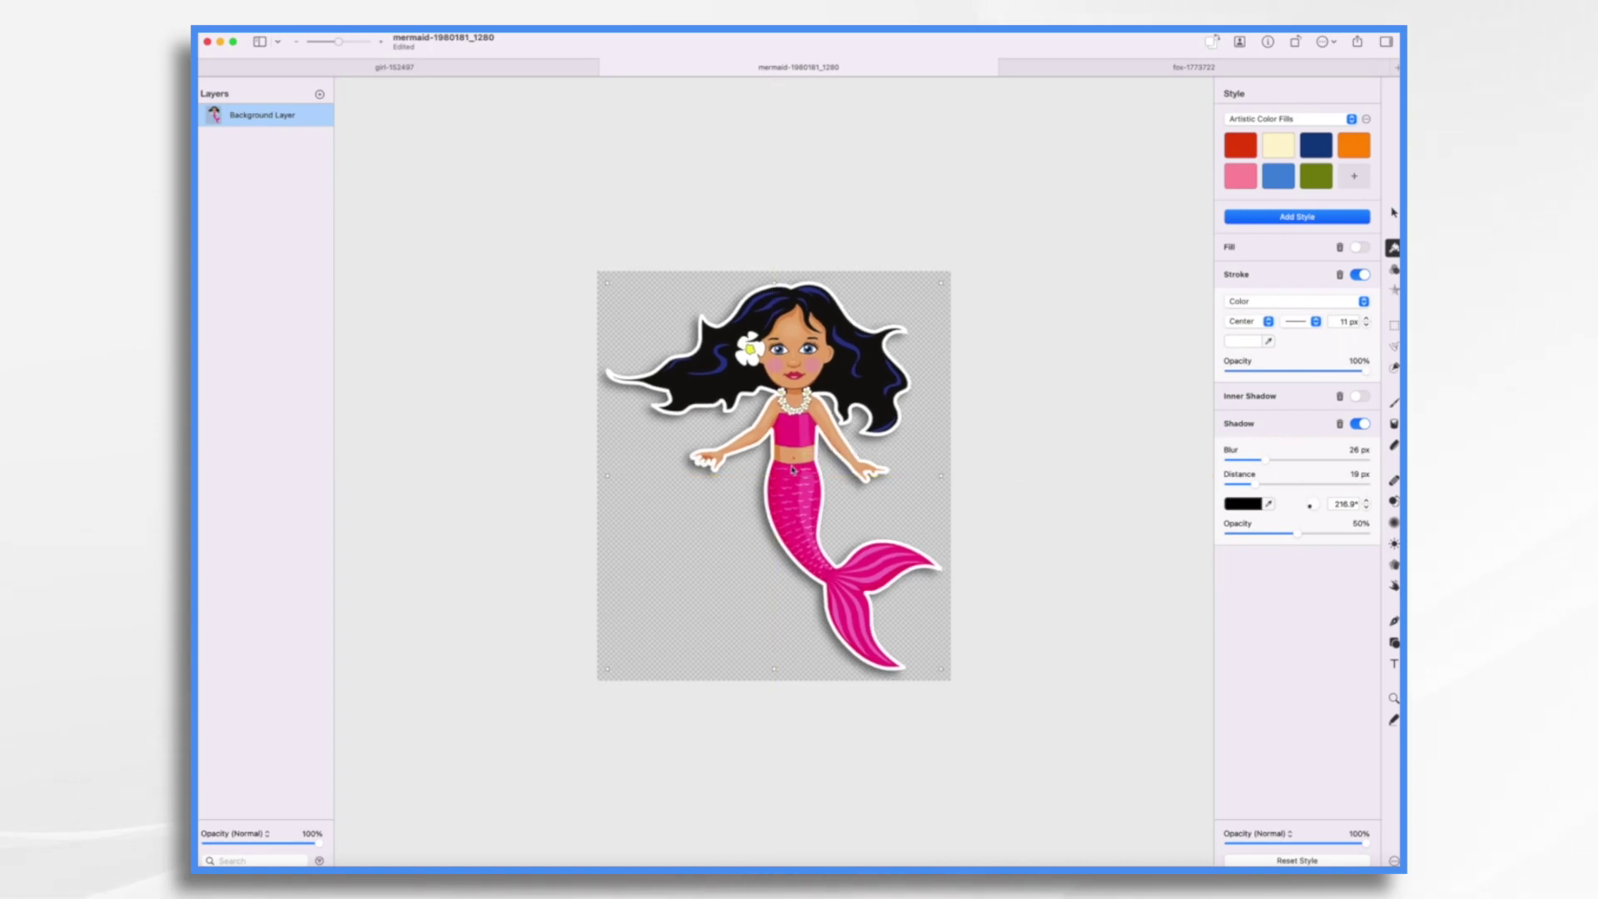
- Re-export the mermaid over the existing Sticker - Mermaid.png file
click(1359, 43)
click(1374, 257)
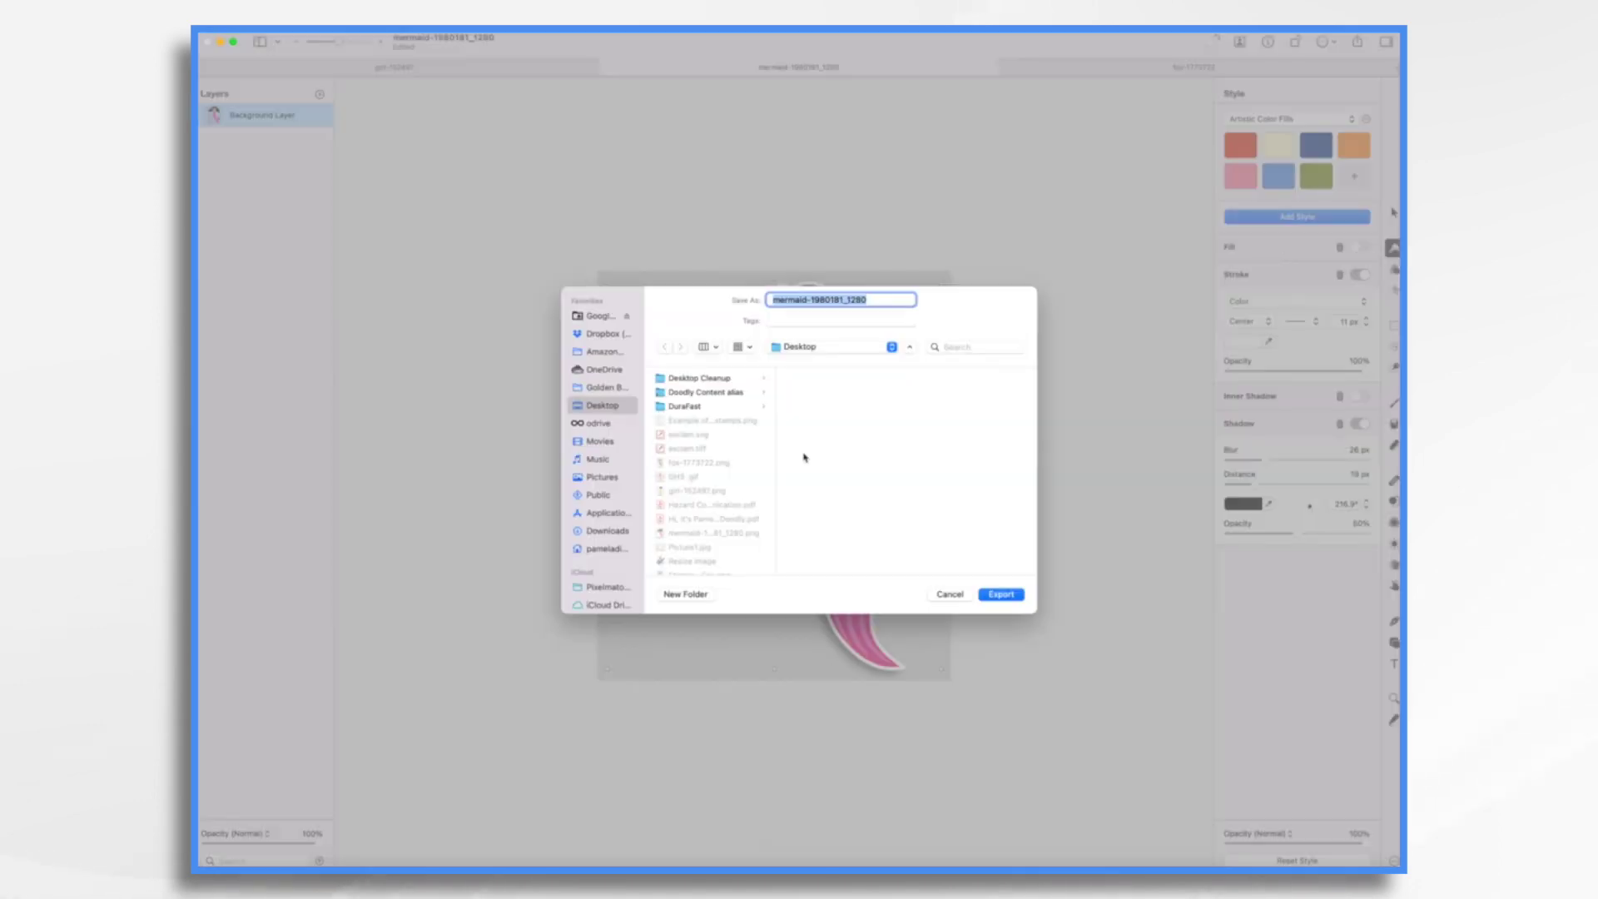
scroll(724, 499, down, 3)
click(711, 555)
click(1001, 593)
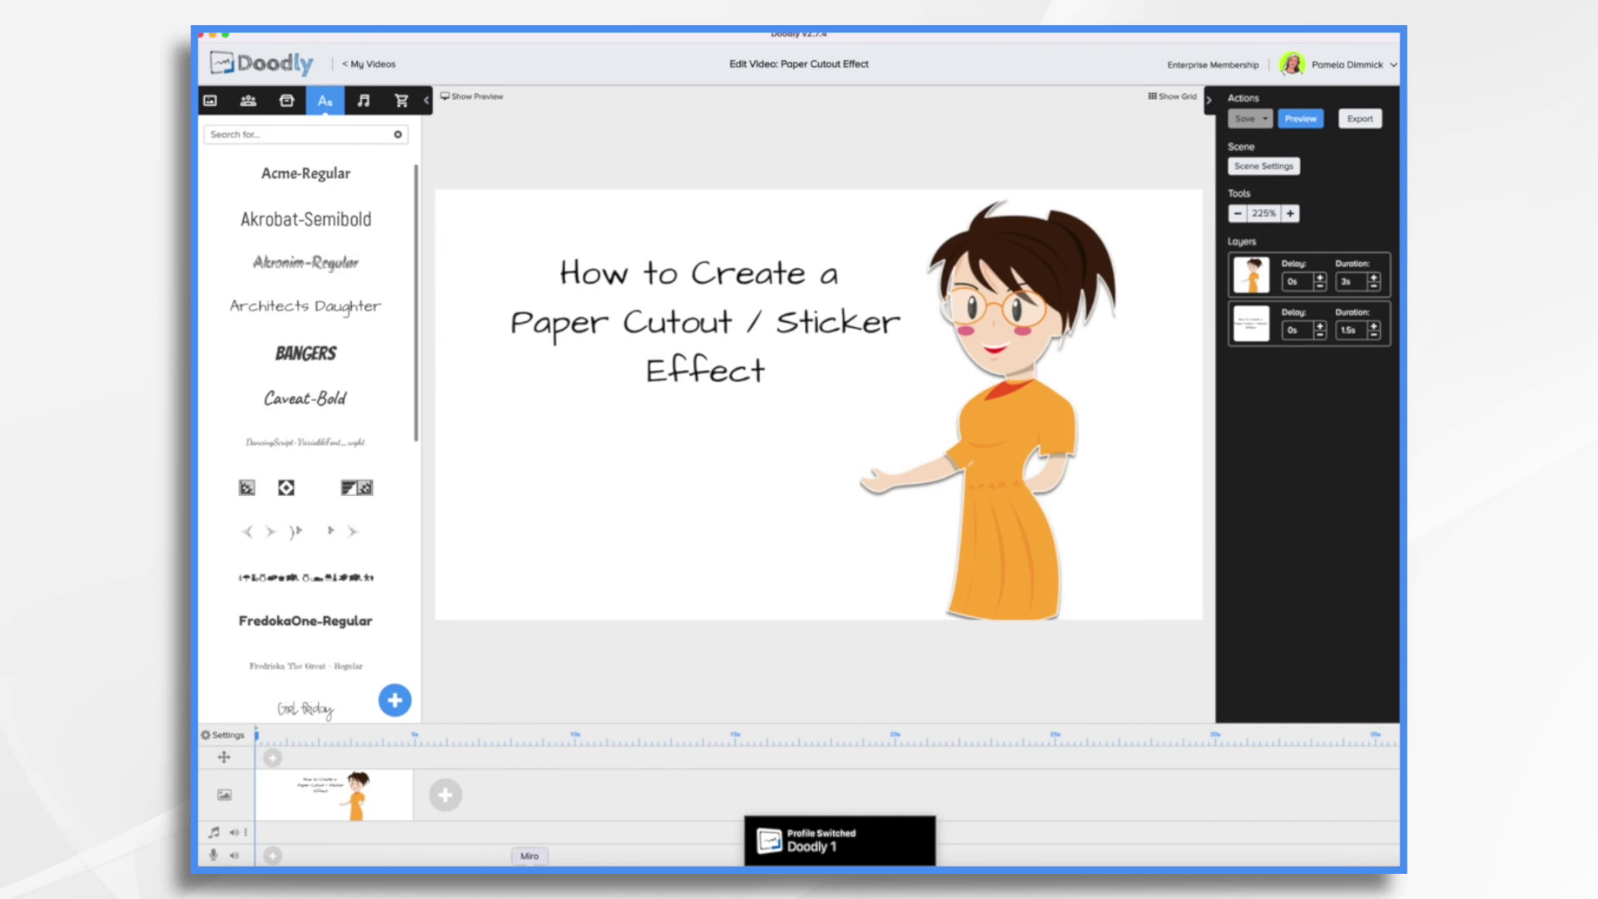
- Upload the mermaid and fox sticker PNGs as new characters in Doodly's Characters library
click(286, 101)
click(253, 105)
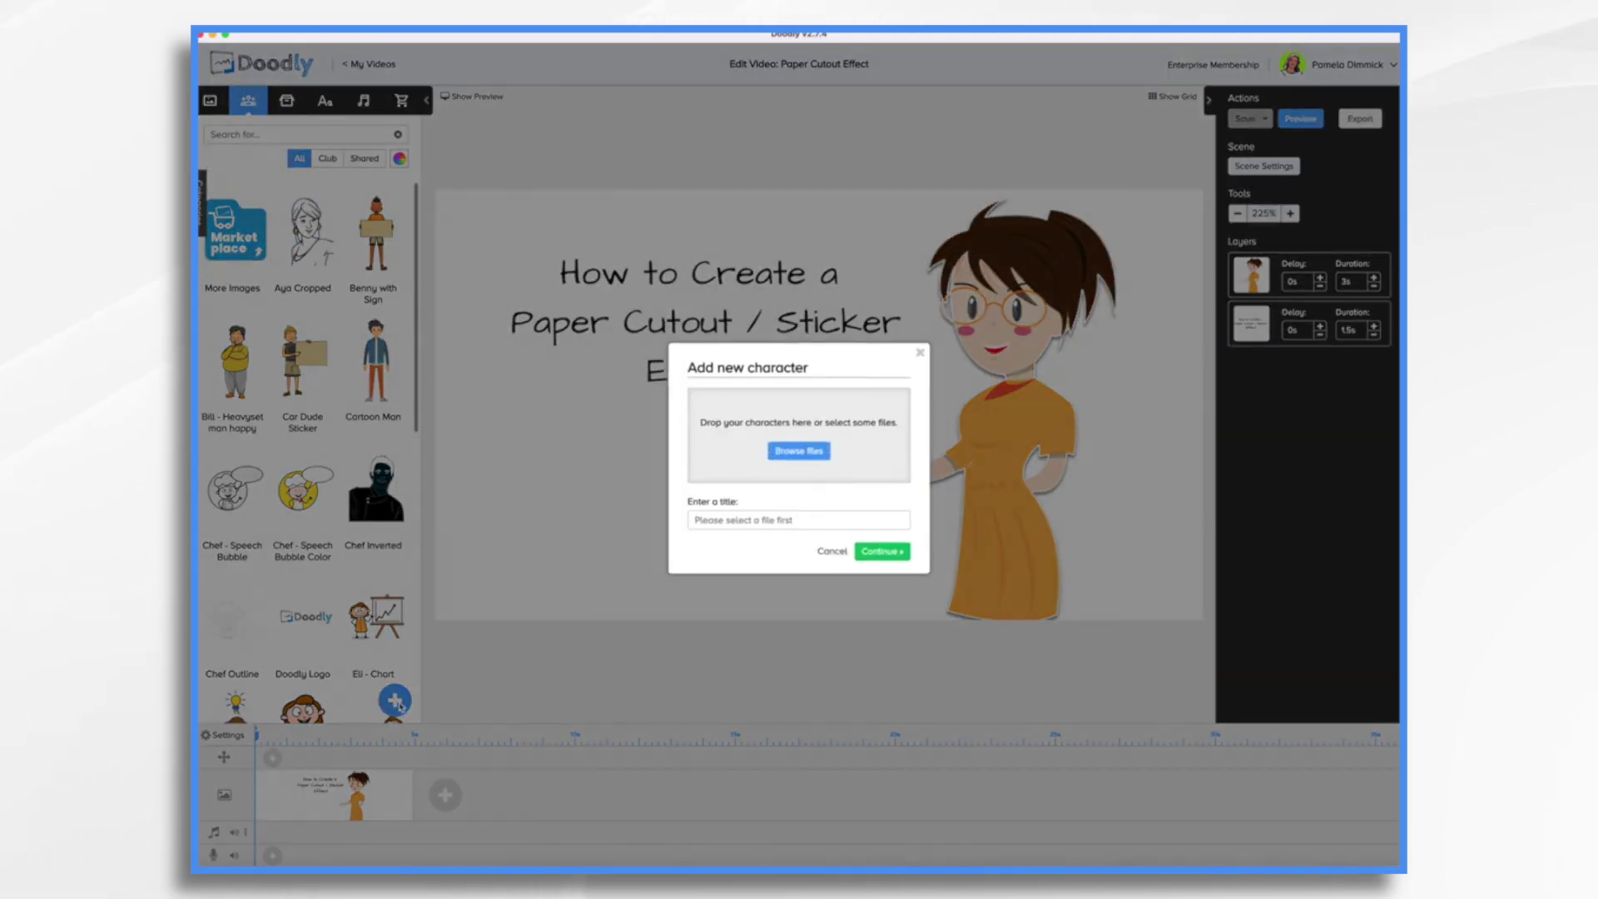
click(395, 701)
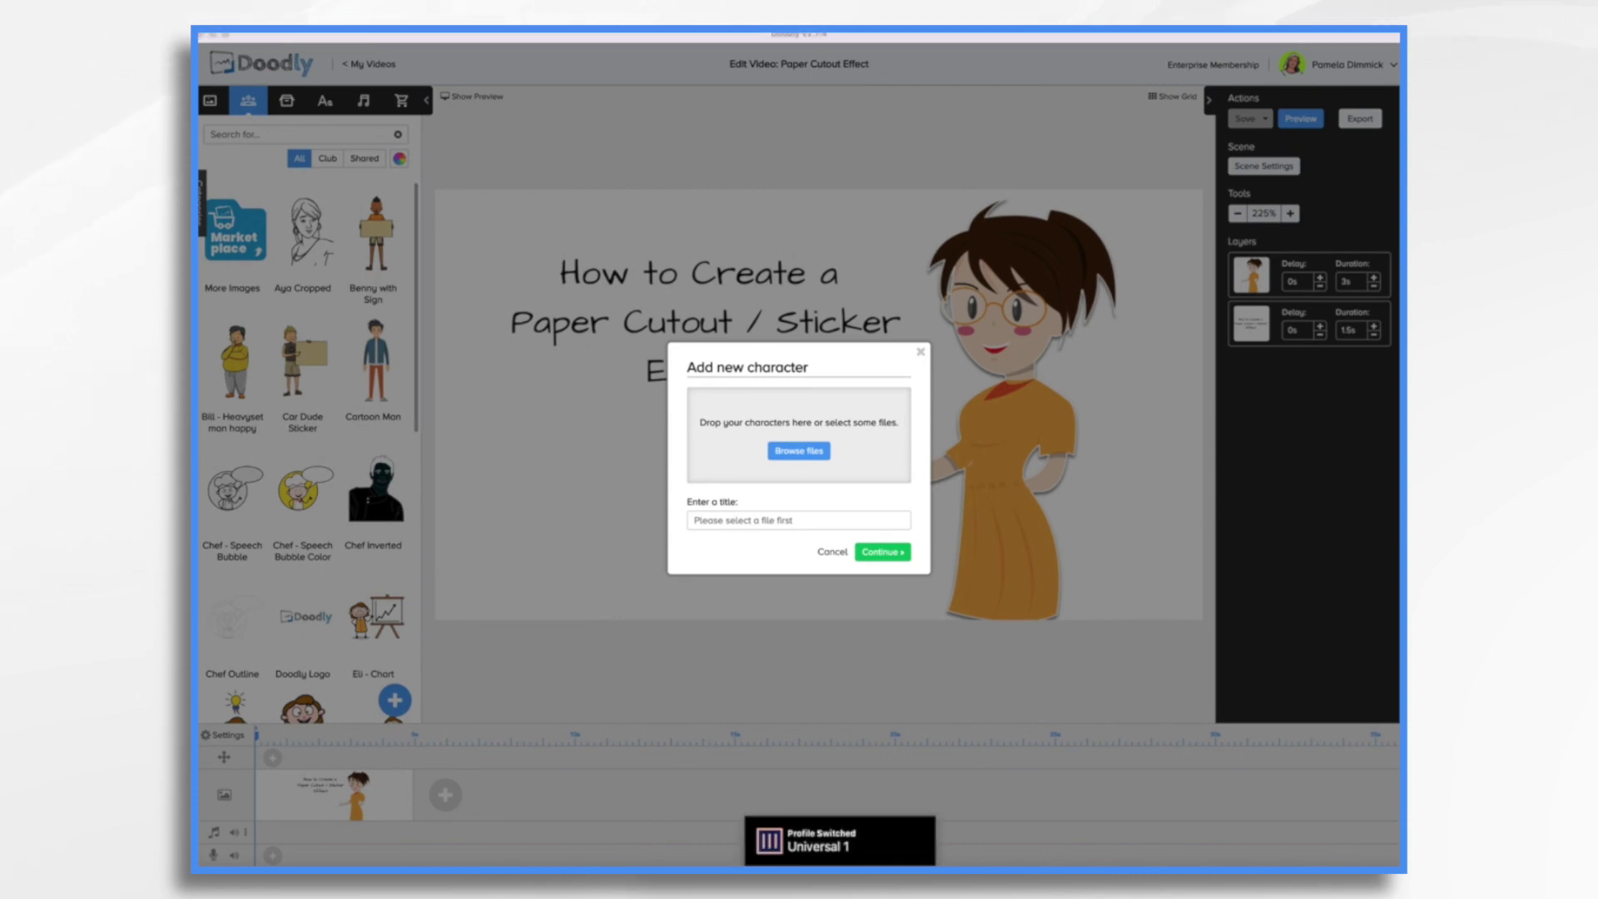
drag(1344, 280, 795, 481)
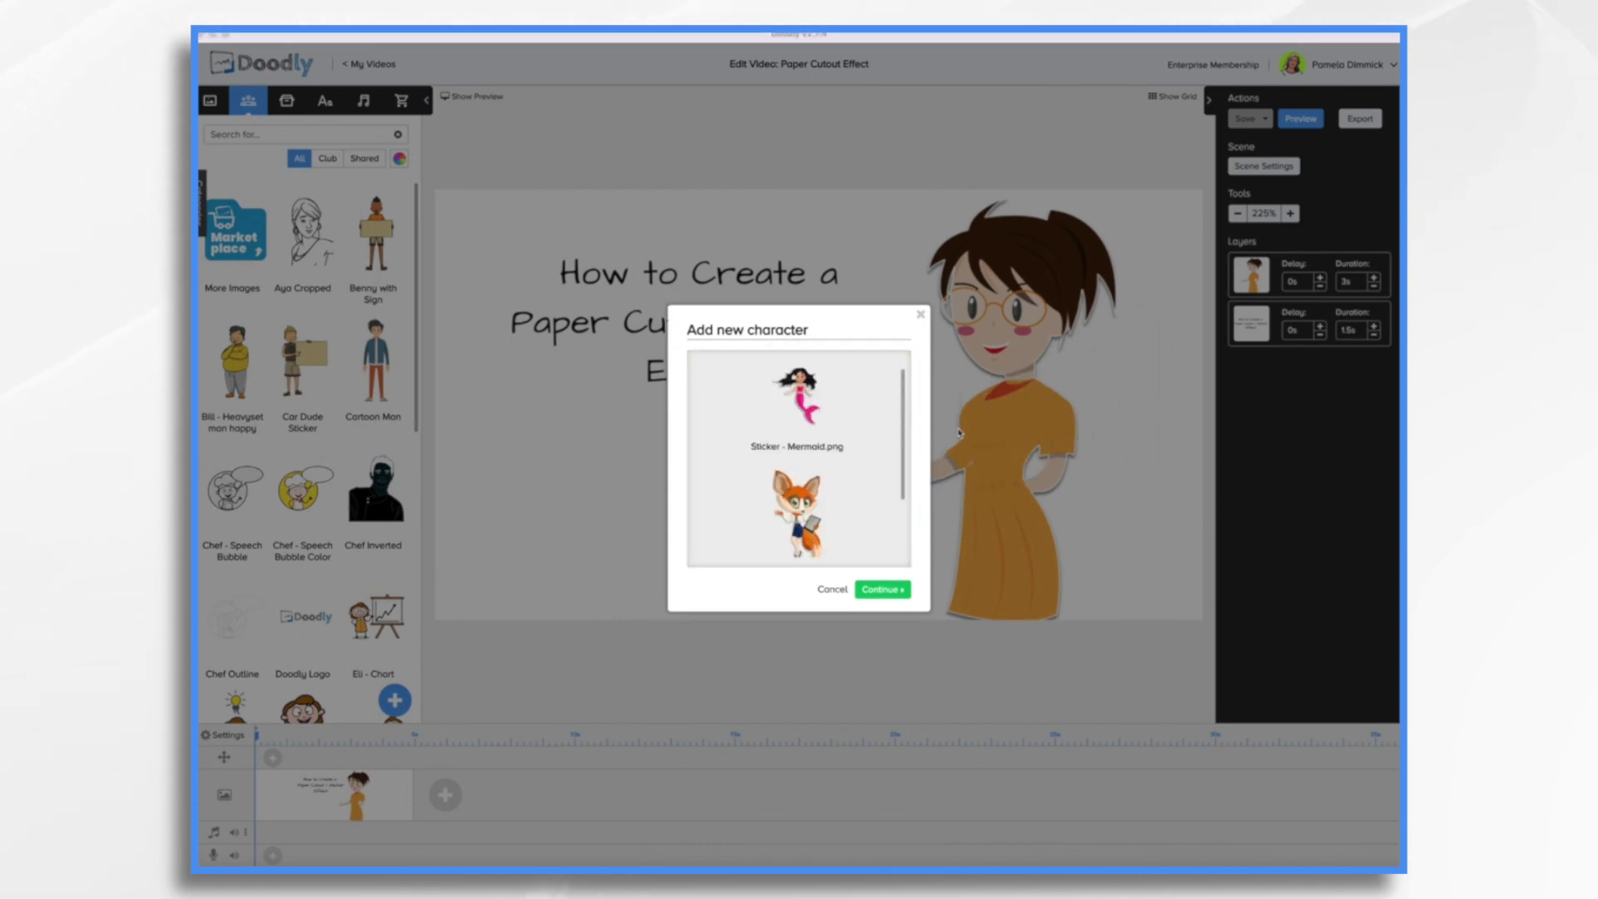
click(882, 588)
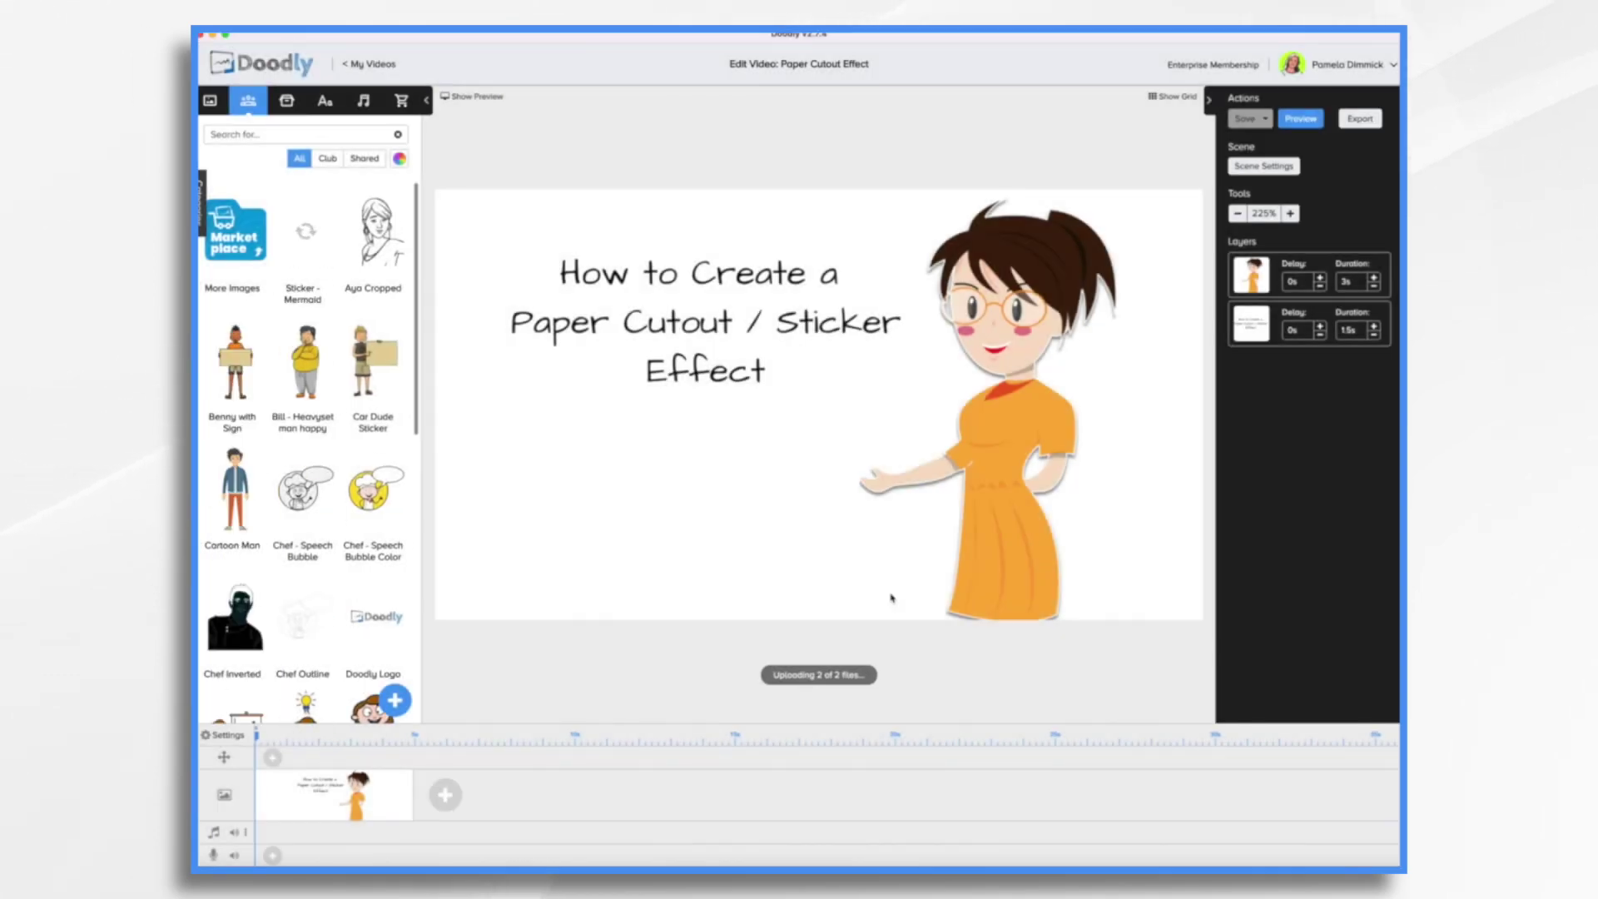
- Place the mermaid and fox stickers in the scene, moving the woman and fox rightward together
drag(376, 238, 583, 487)
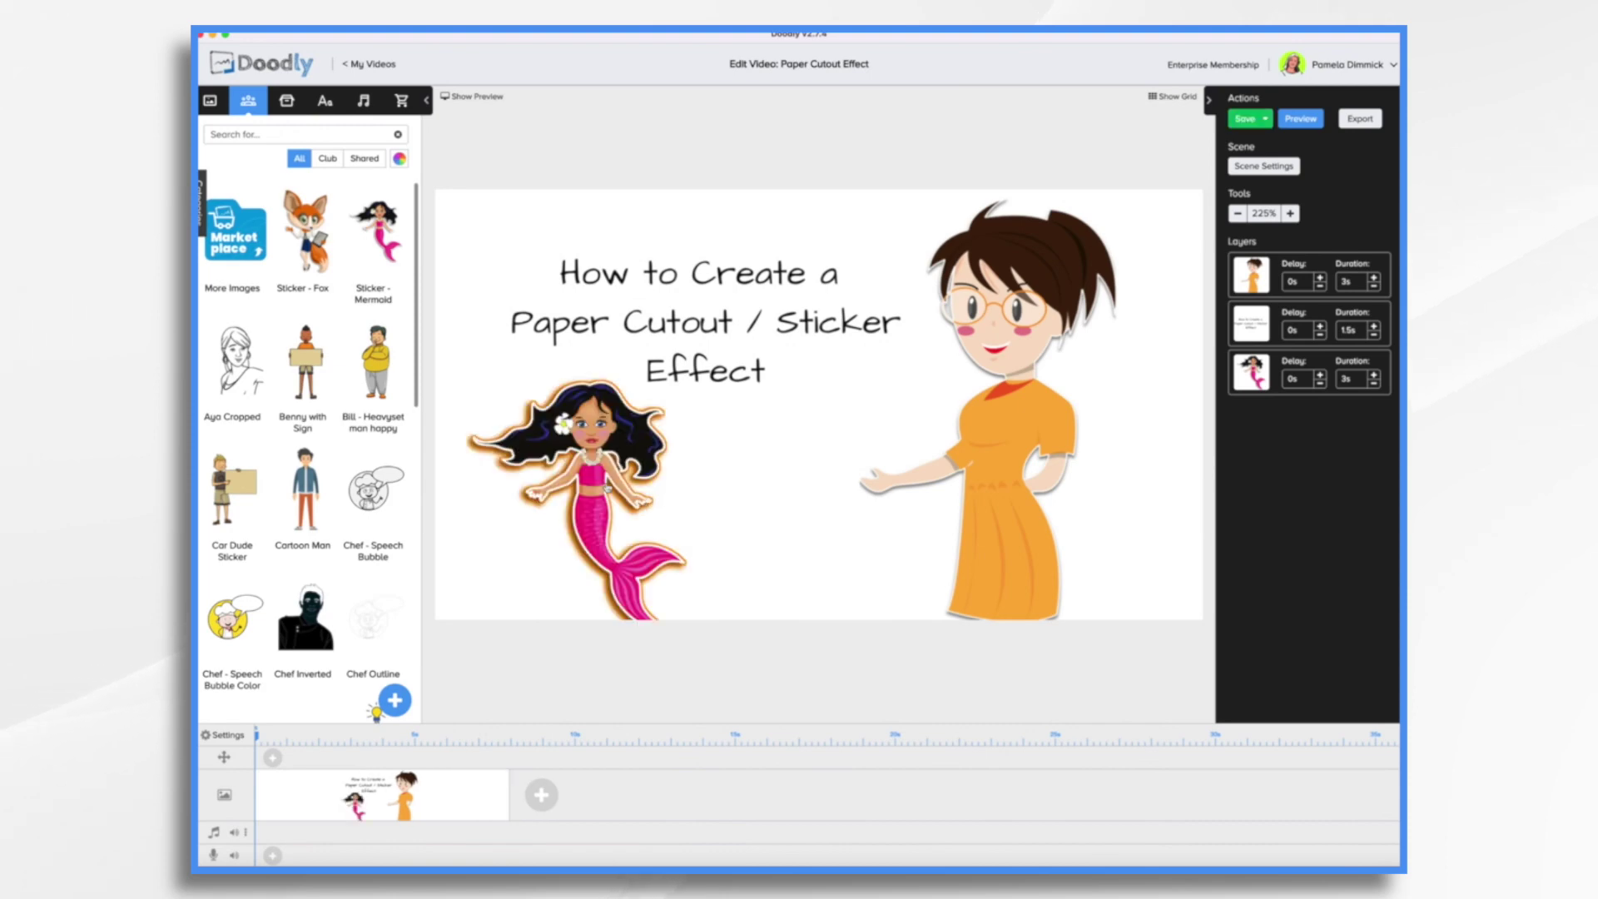
click(596, 475)
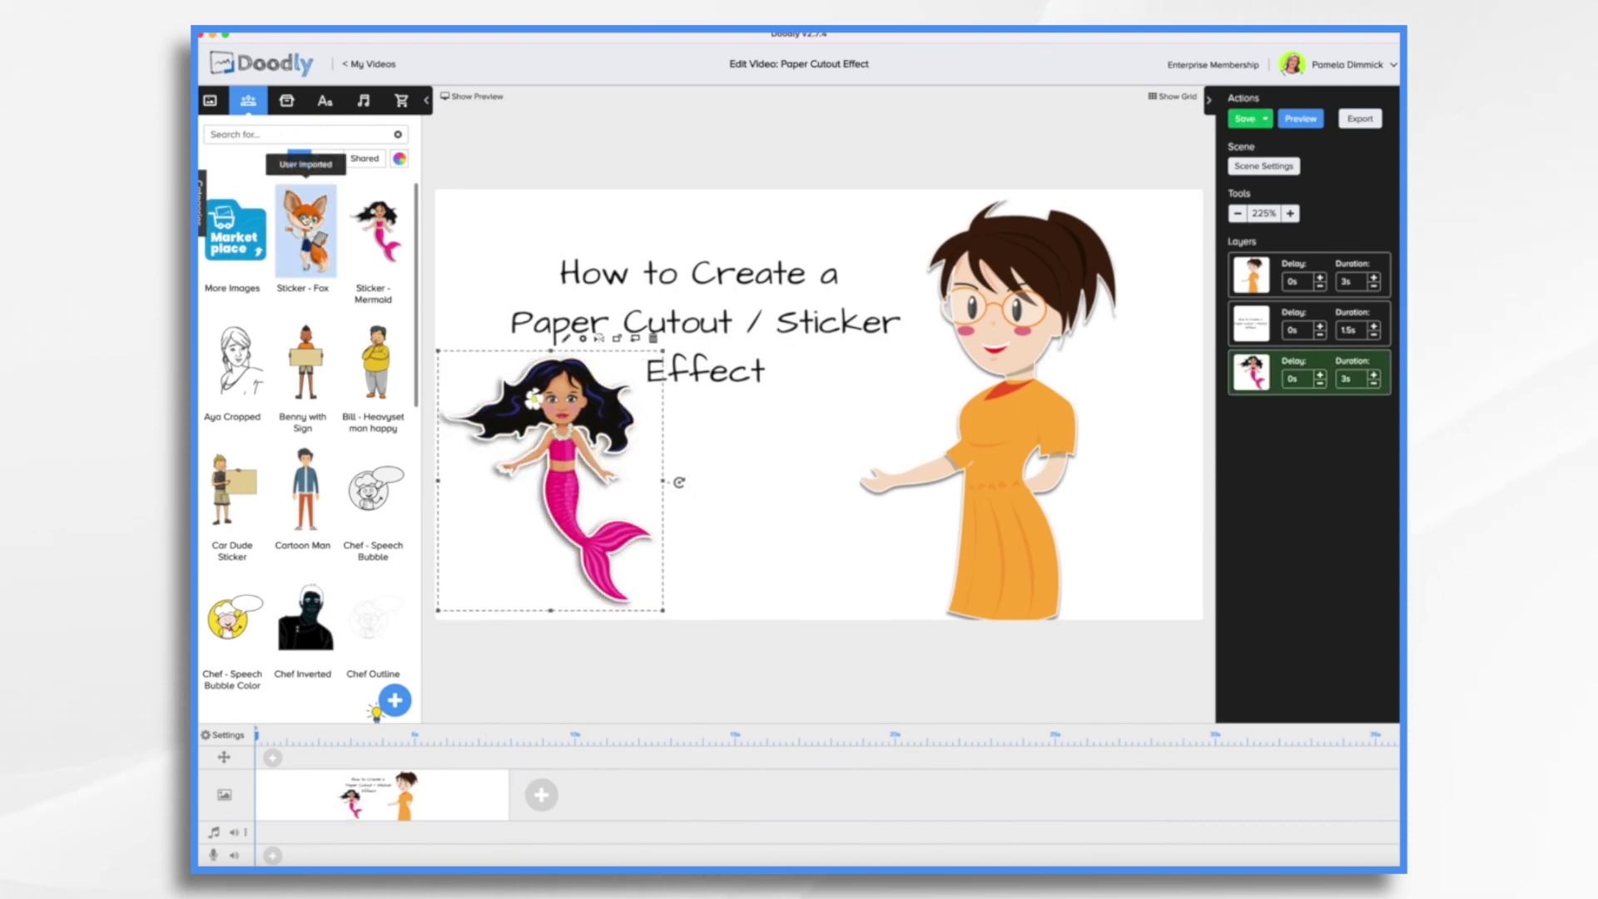
drag(305, 233, 839, 488)
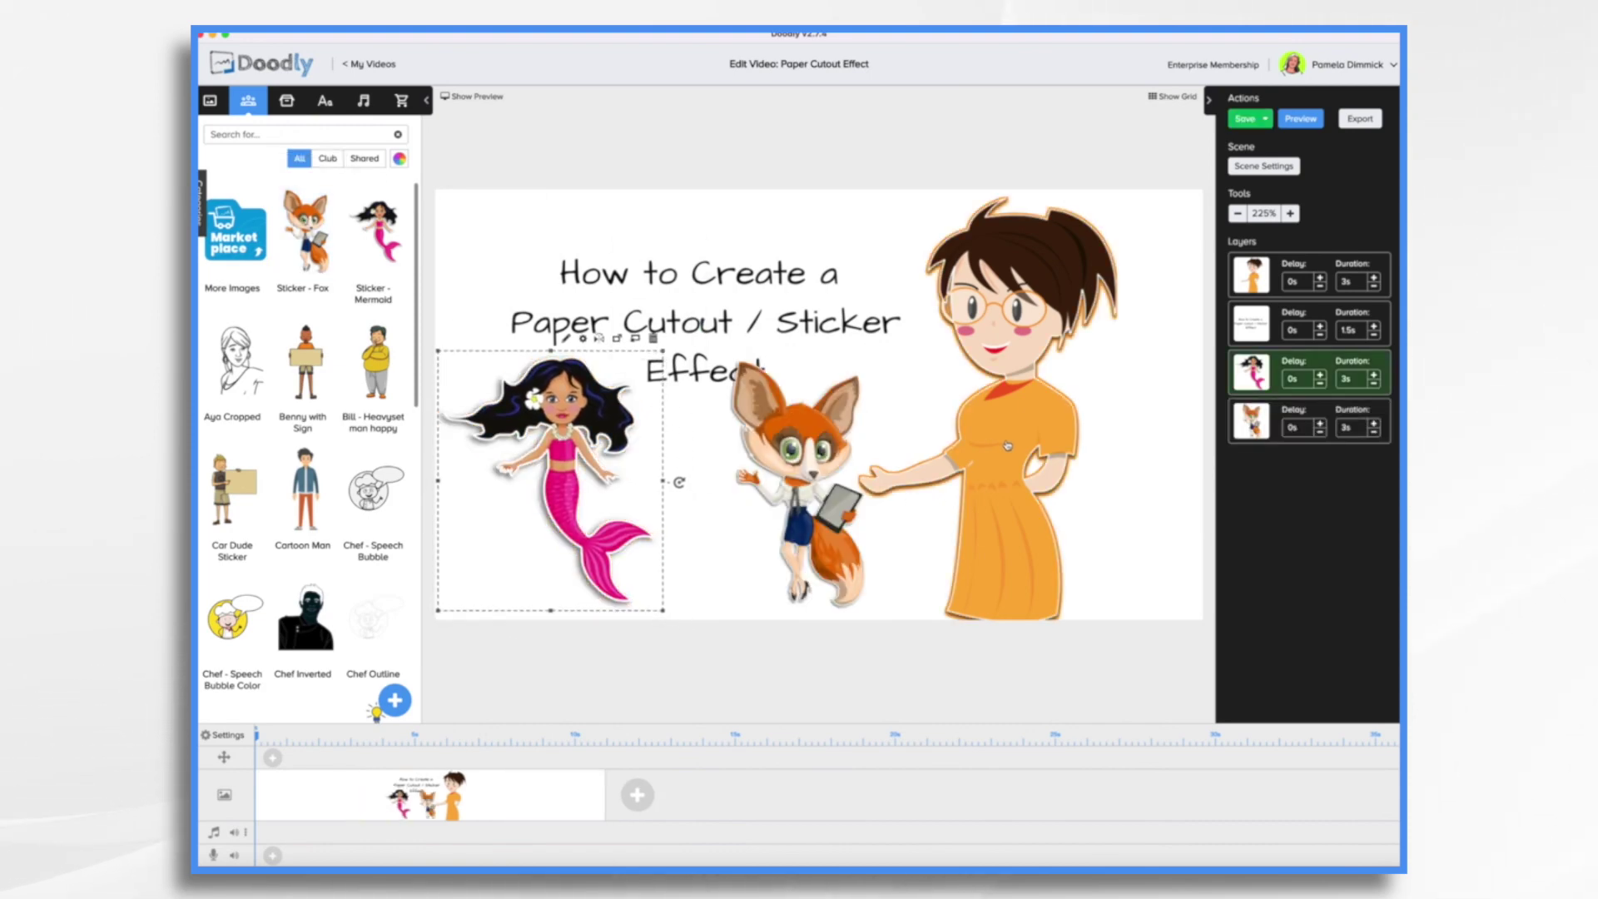
drag(1007, 445, 1075, 447)
drag(799, 475, 850, 474)
click(988, 571)
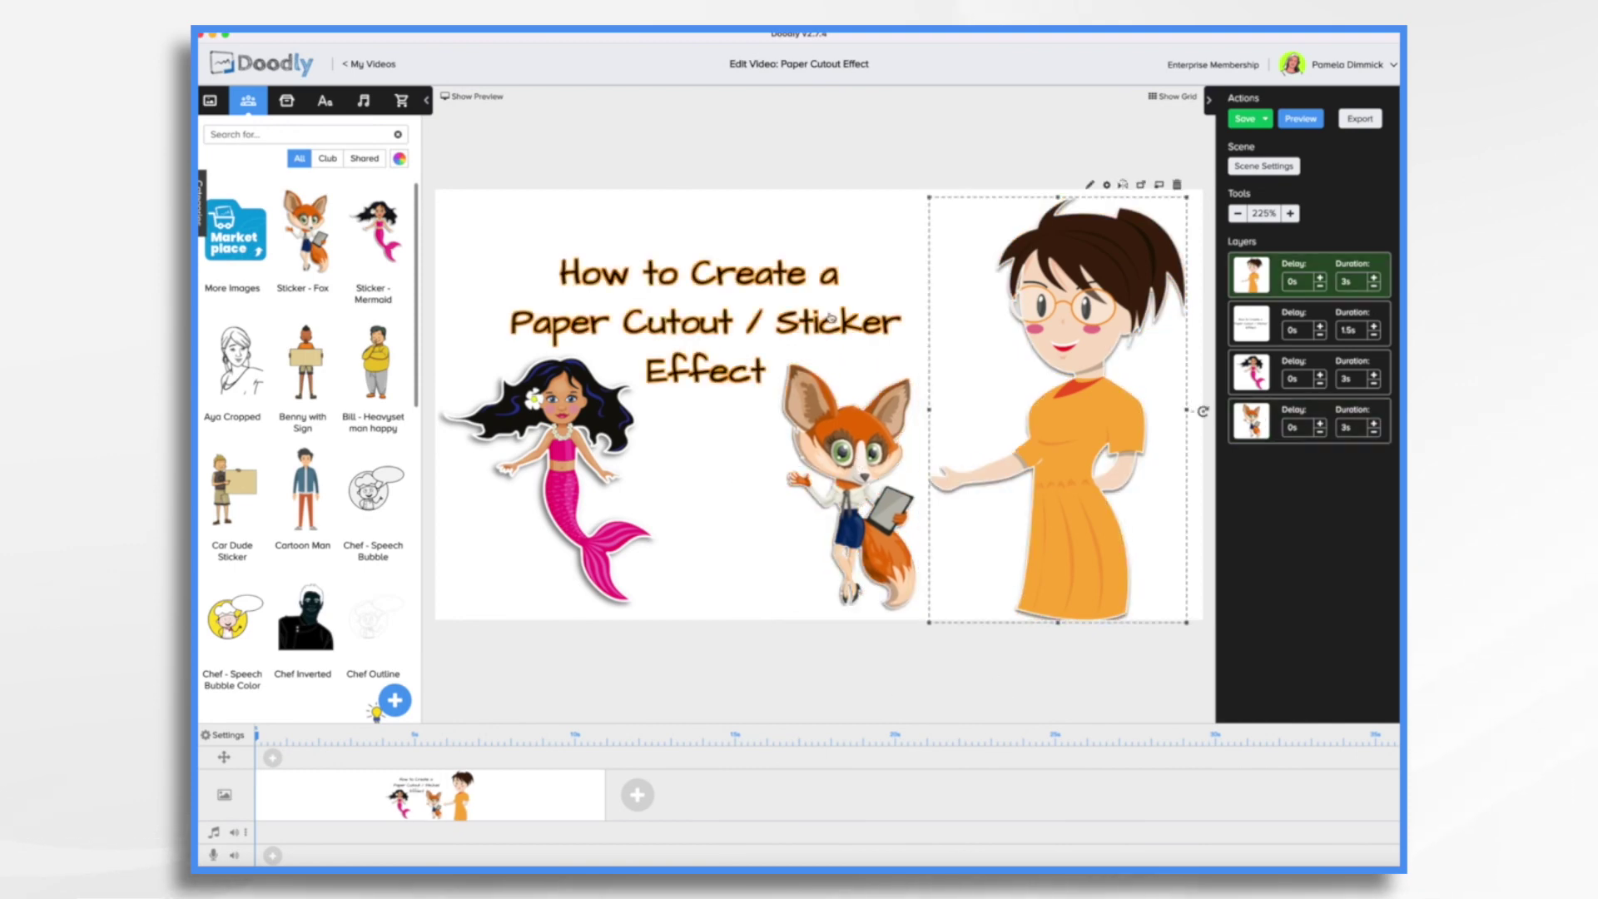
- Widen the title text box onto two lines and move it toward the top left
click(831, 318)
drag(935, 278, 1048, 279)
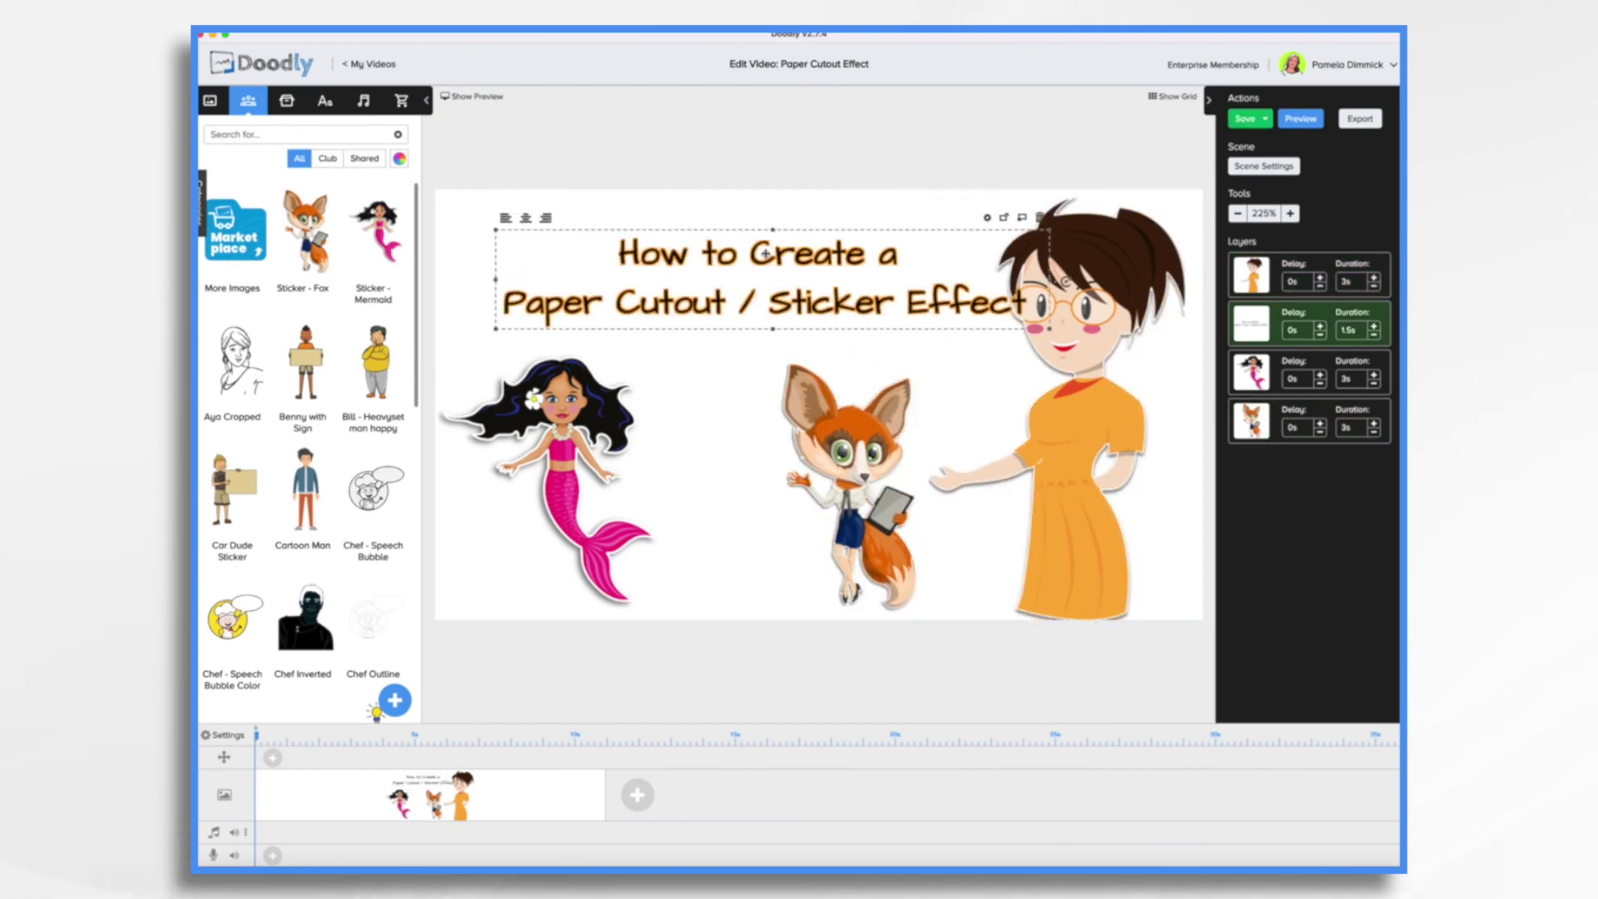
drag(764, 253, 718, 228)
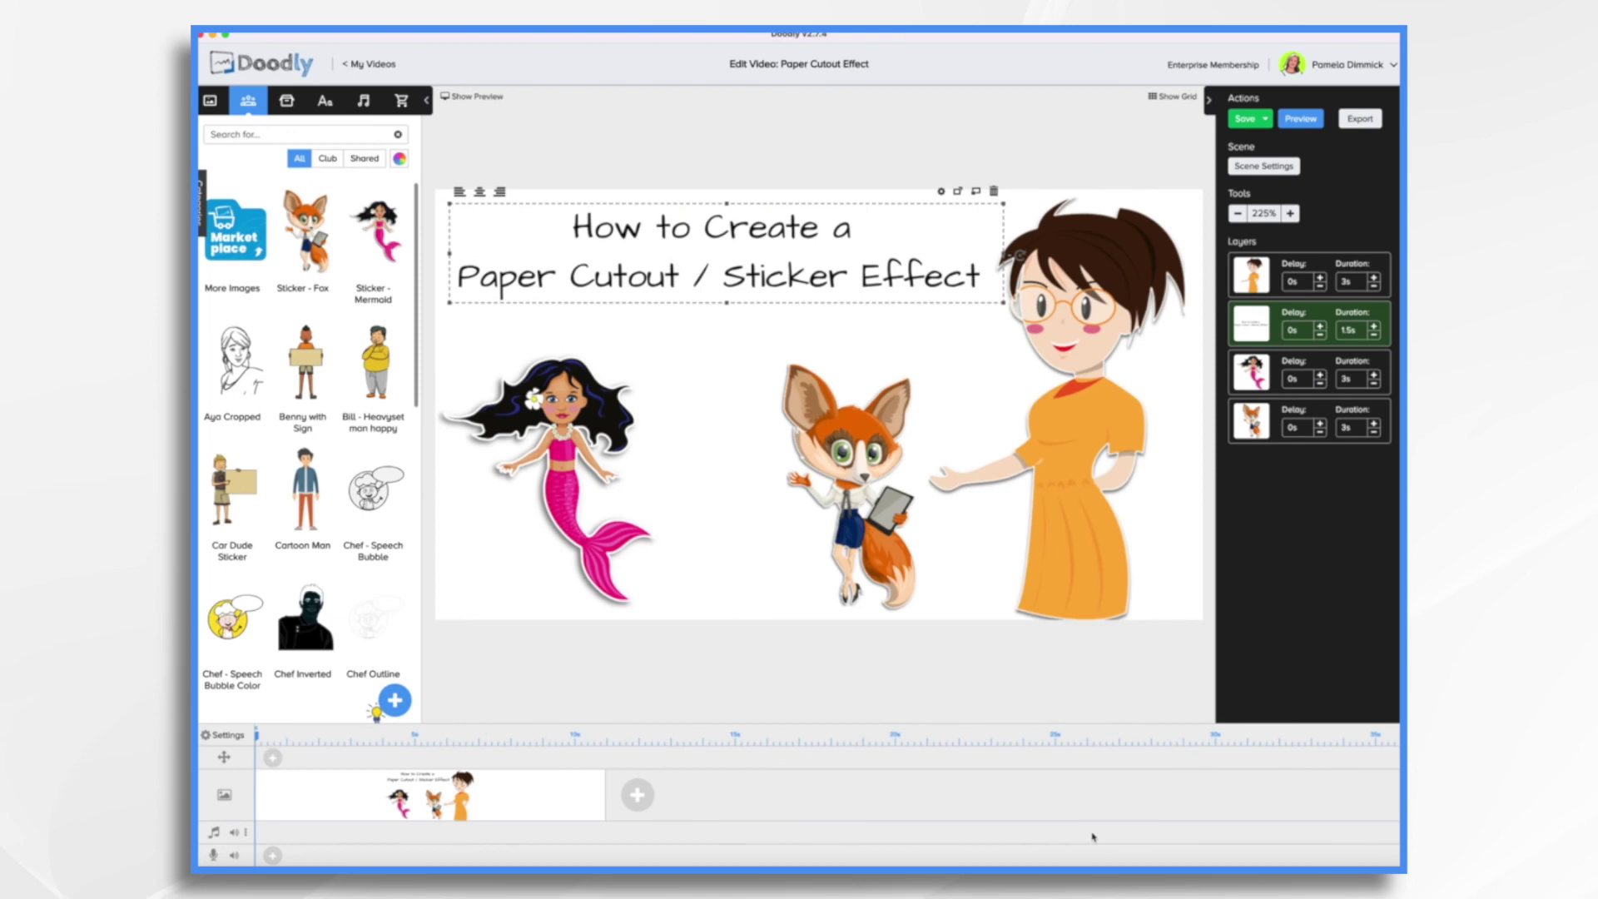